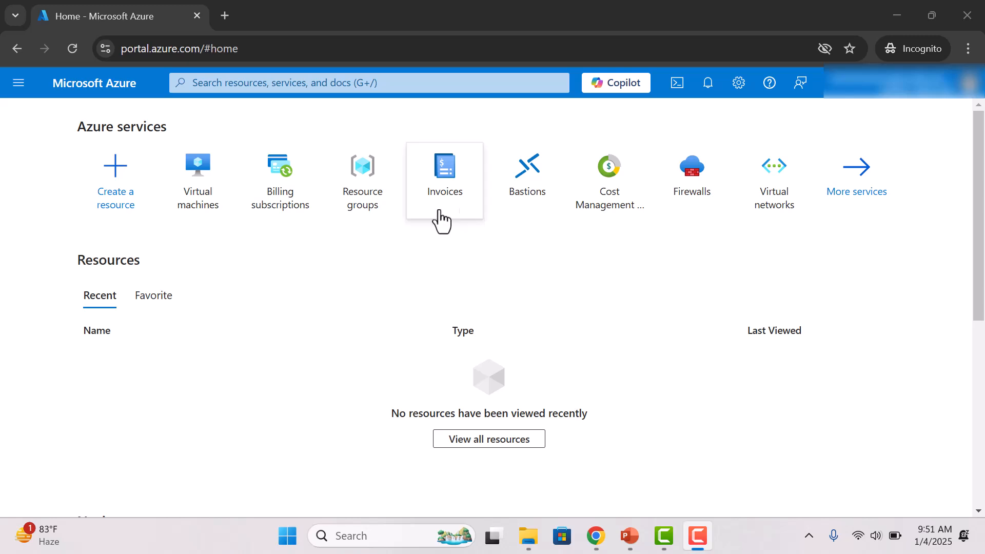
# Open the Virtual machines service and start creating a new Azure virtual machine.
pyautogui.moveTo(201, 215)
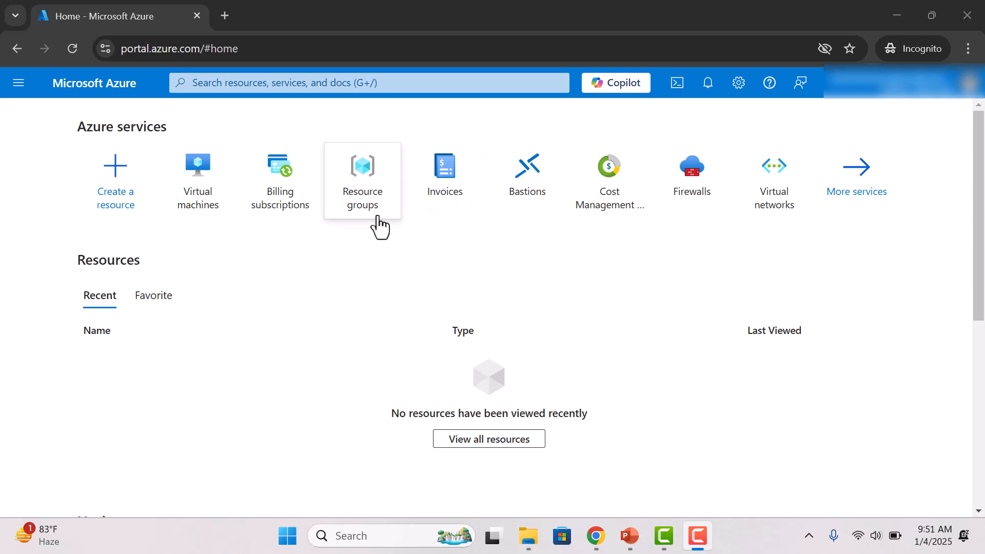
pyautogui.moveTo(461, 218)
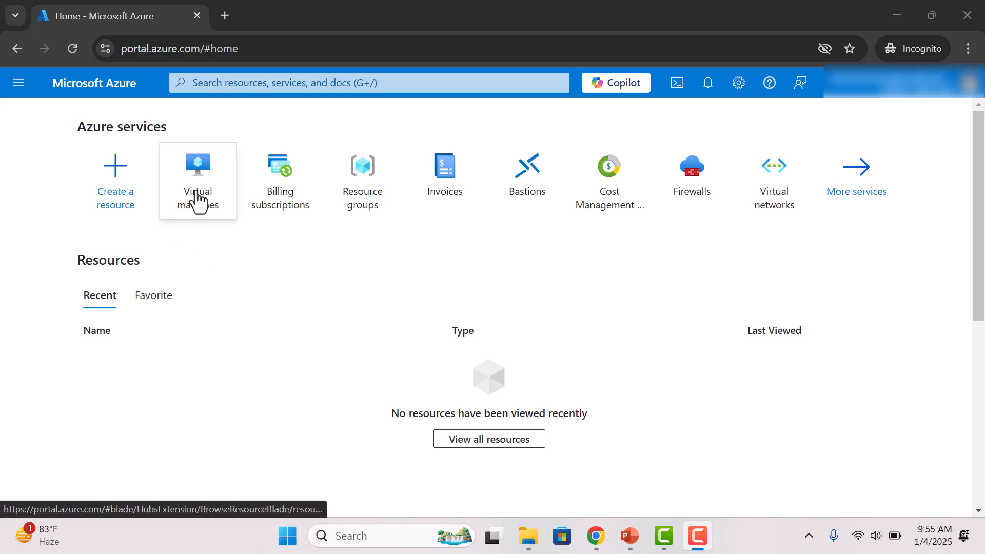
pyautogui.moveTo(196, 197)
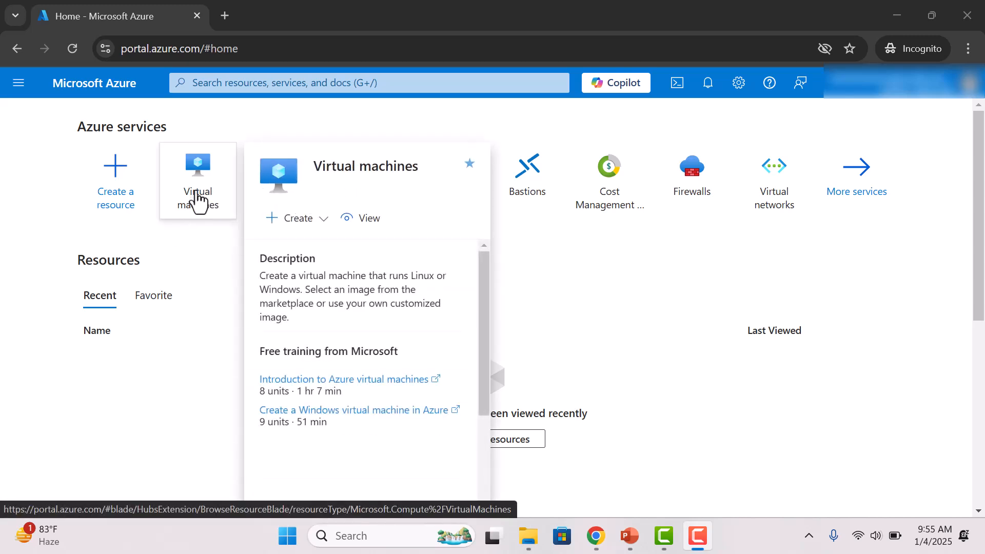
pyautogui.click(197, 197)
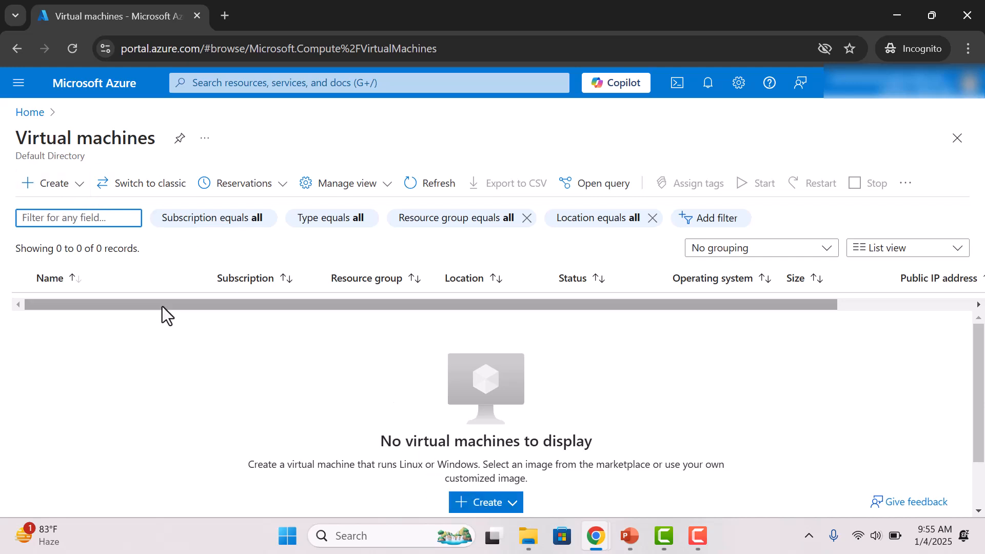
pyautogui.click(49, 183)
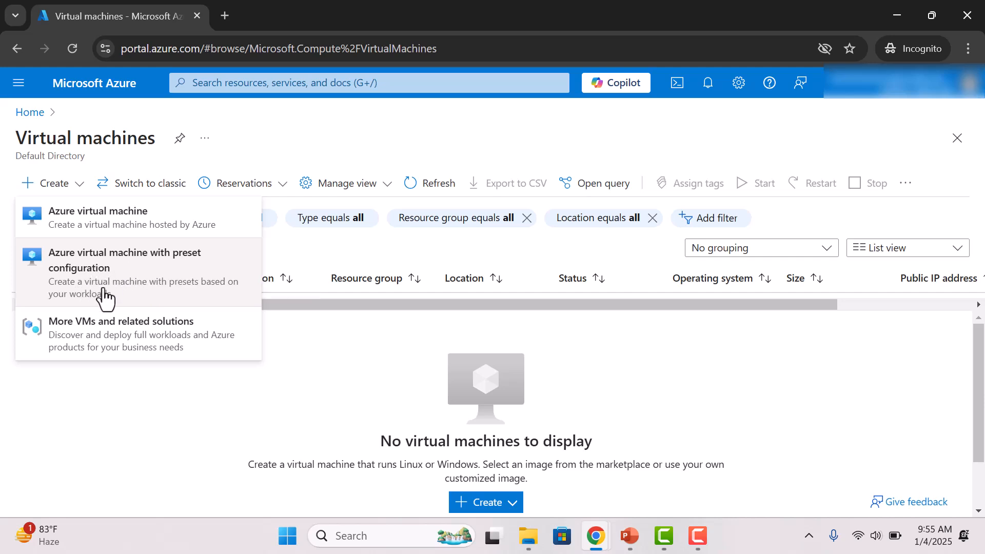
pyautogui.click(93, 233)
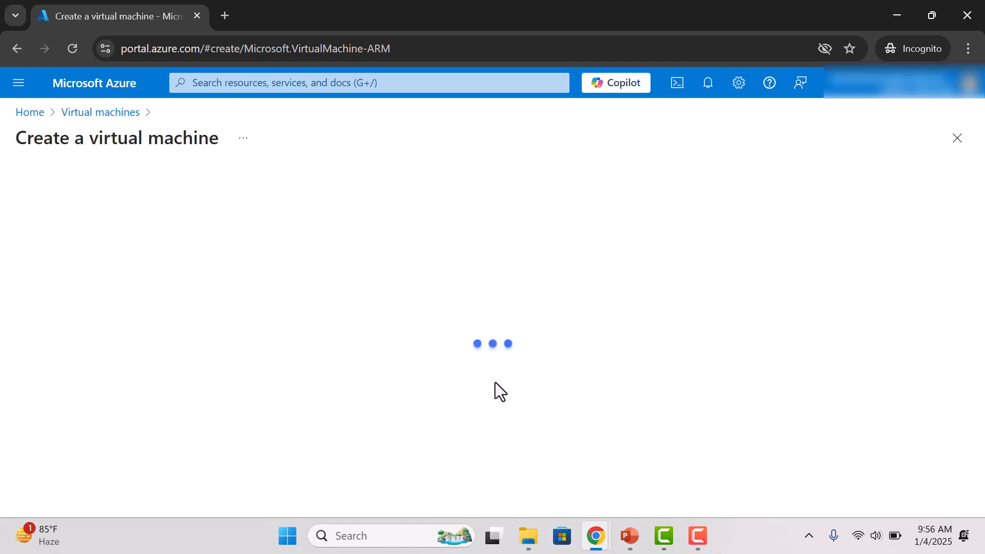
# Create a new resource group named accounting for the virtual machine.
pyautogui.scroll(-2, 291, 336)
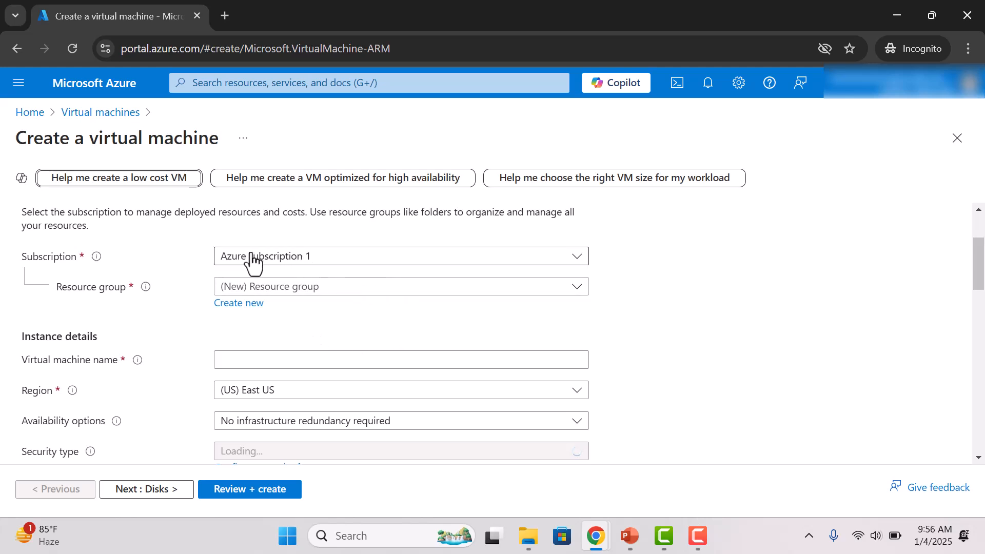
pyautogui.scroll(1, 248, 255)
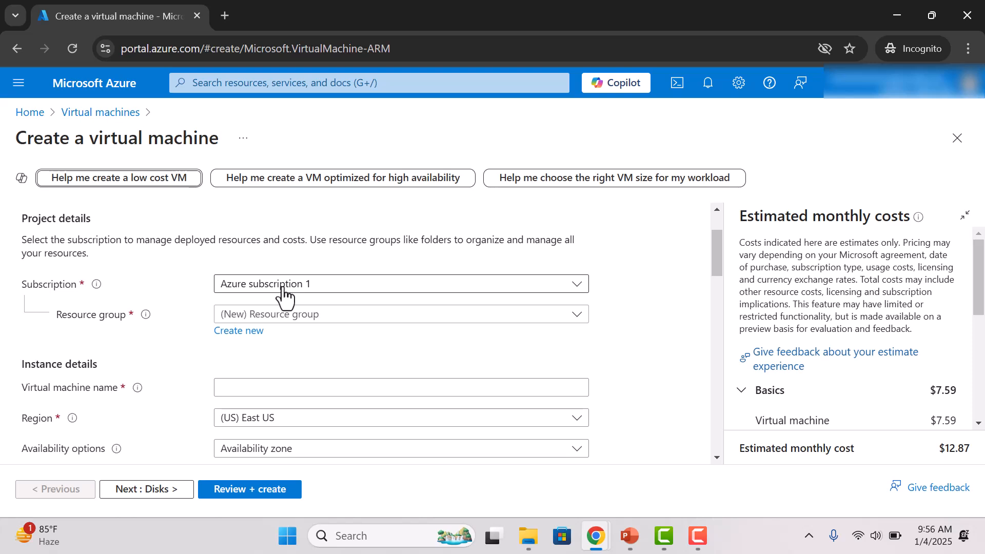
pyautogui.scroll(-1, 283, 292)
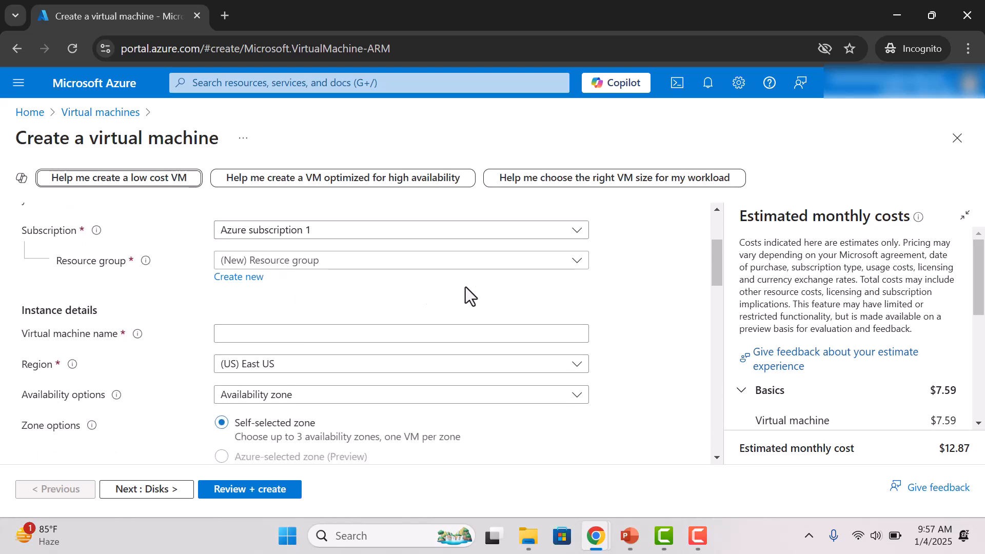
pyautogui.click(280, 260)
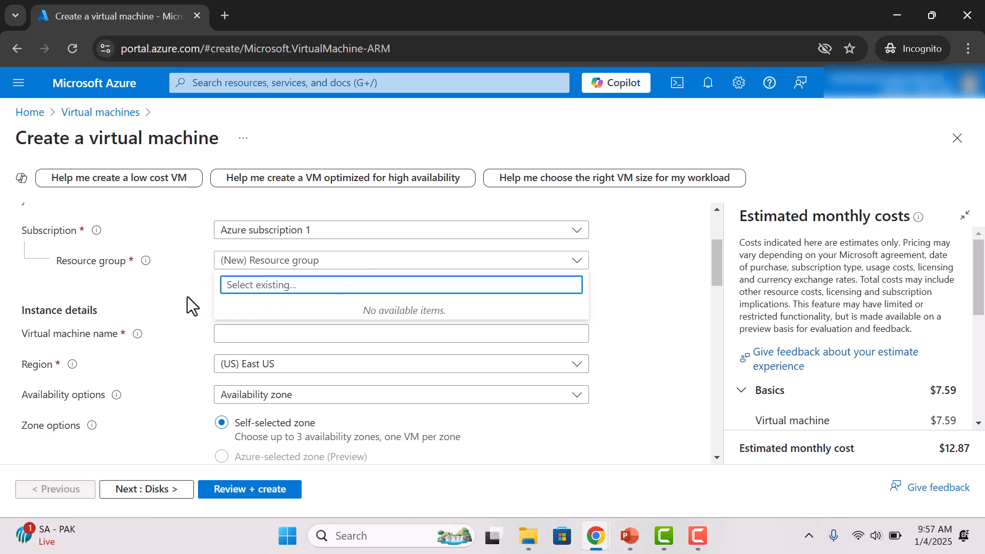
pyautogui.click(156, 299)
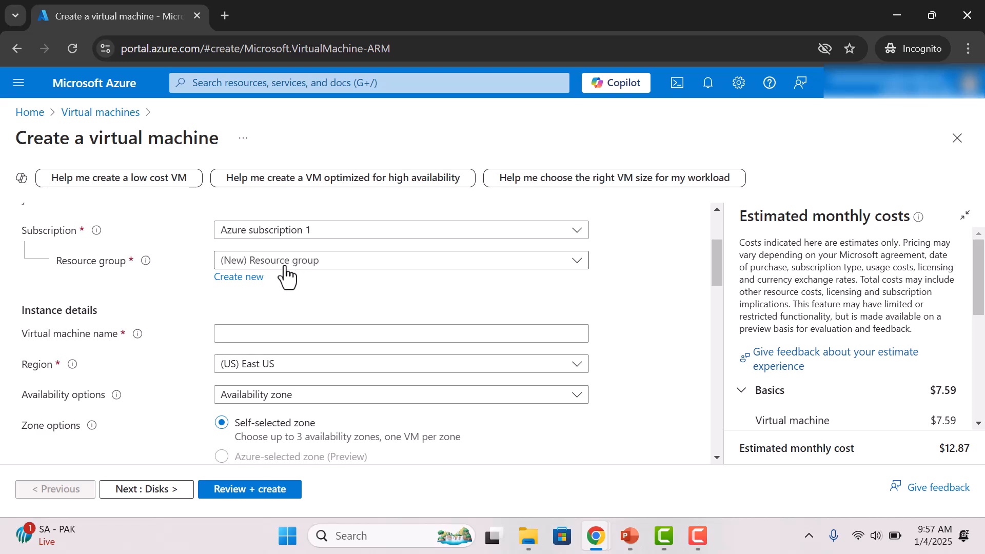
pyautogui.click(240, 283)
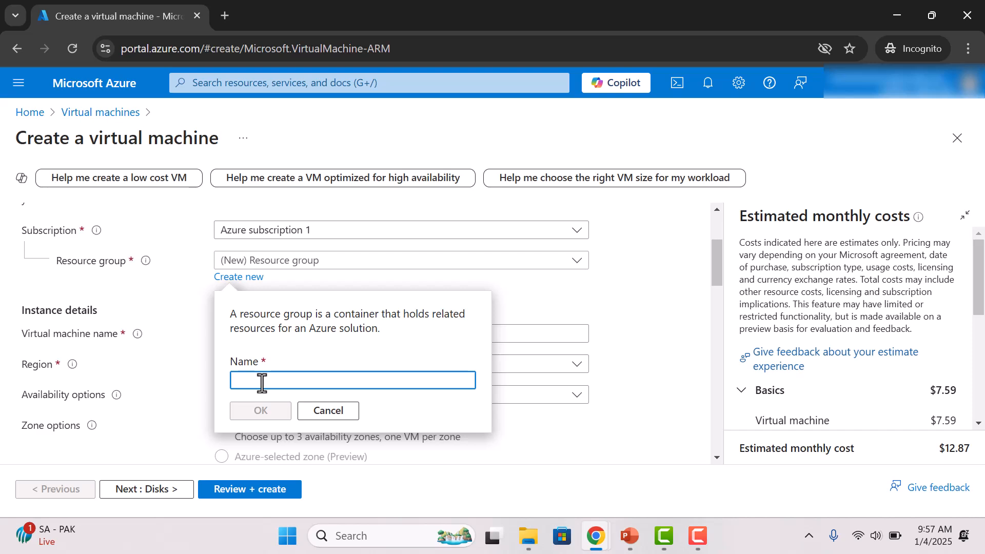
pyautogui.write('al')
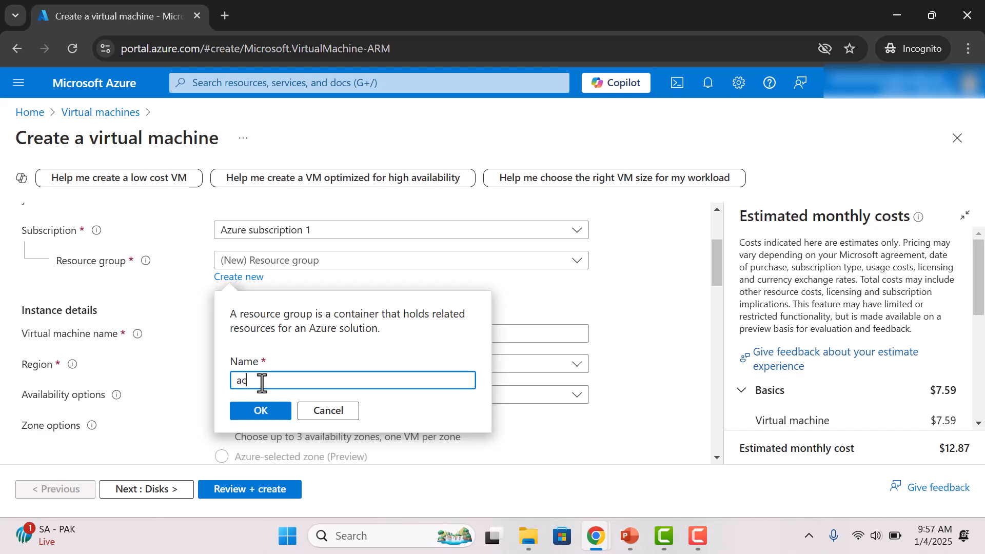
pyautogui.press('BackSpace')
pyautogui.press('BackSpace')
pyautogui.write('ca')
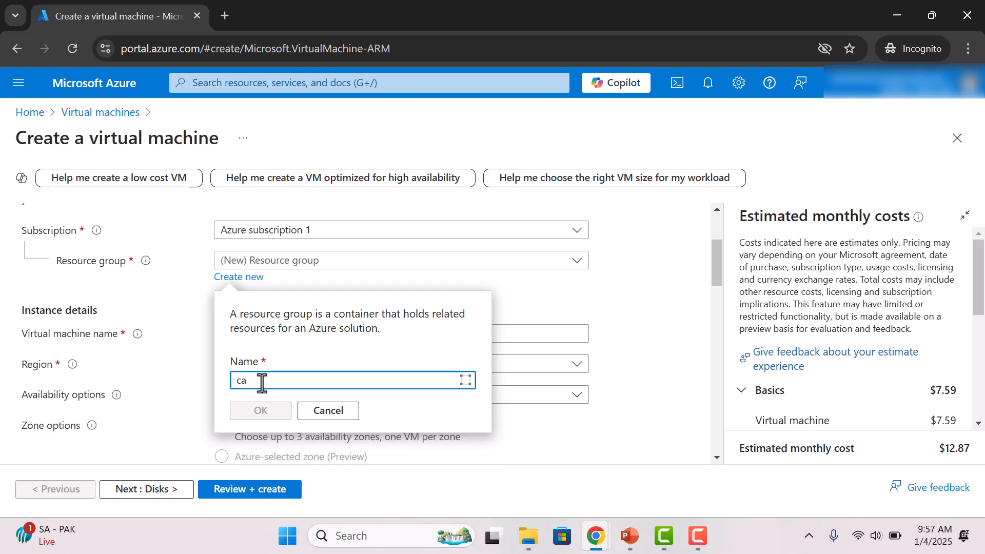
pyautogui.press('BackSpace')
pyautogui.press('BackSpace')
pyautogui.write('accounting')
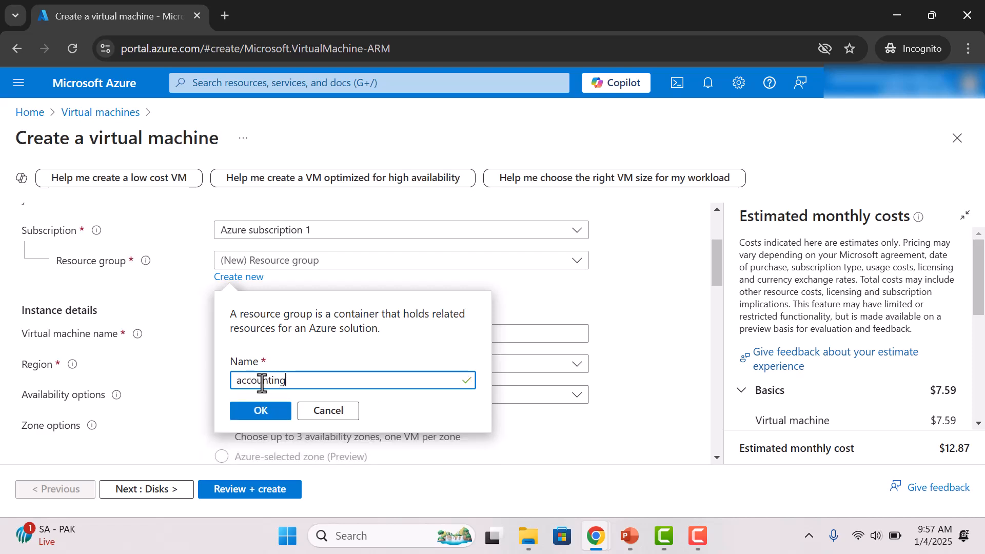
pyautogui.click(270, 413)
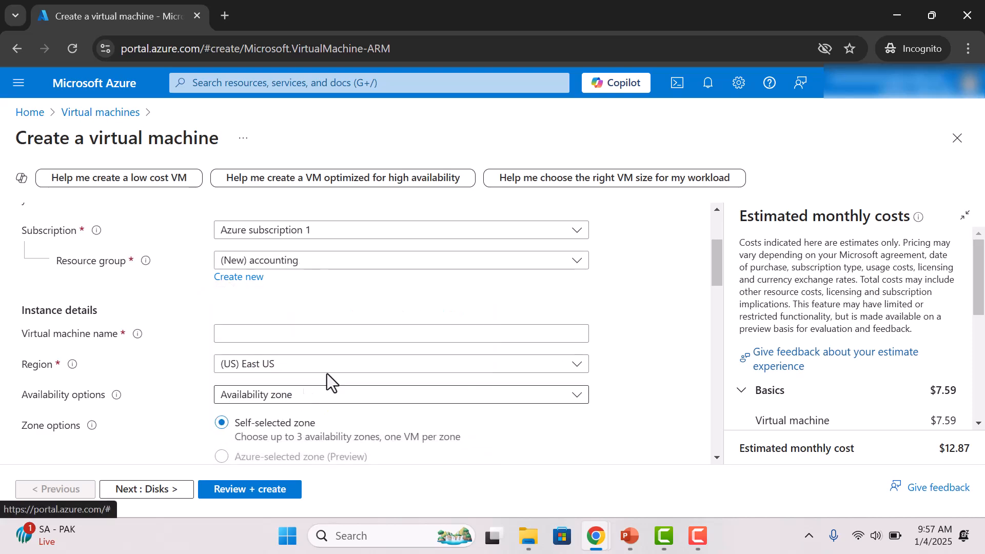
# Name the virtual machine AccountDepartment, without a space or underscore between the words.
pyautogui.scroll(-2, 417, 303)
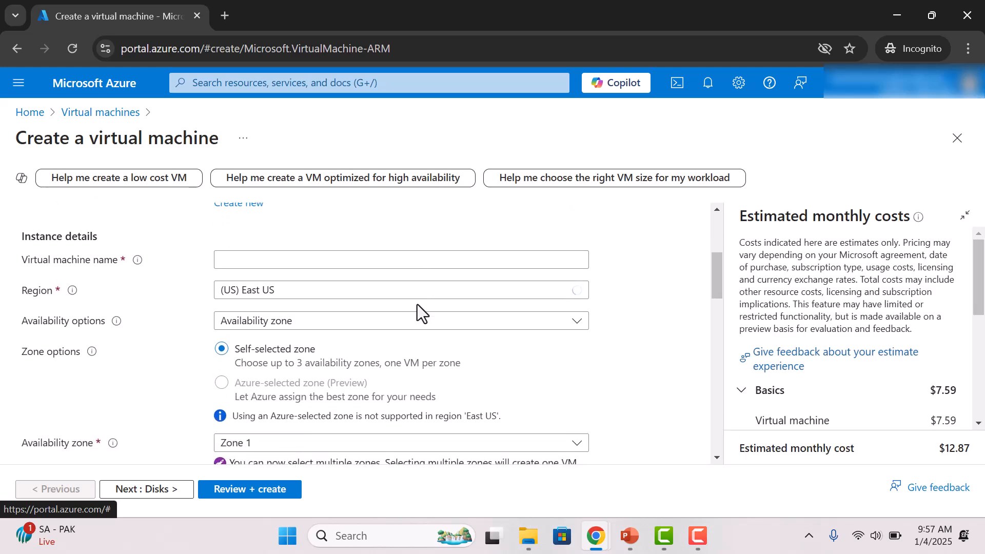
pyautogui.click(347, 257)
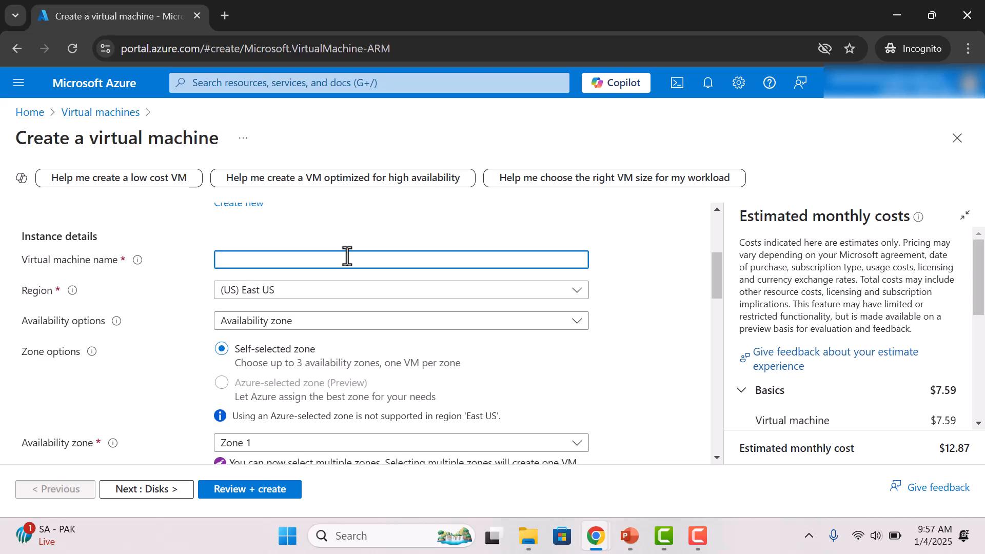
pyautogui.write('account department')
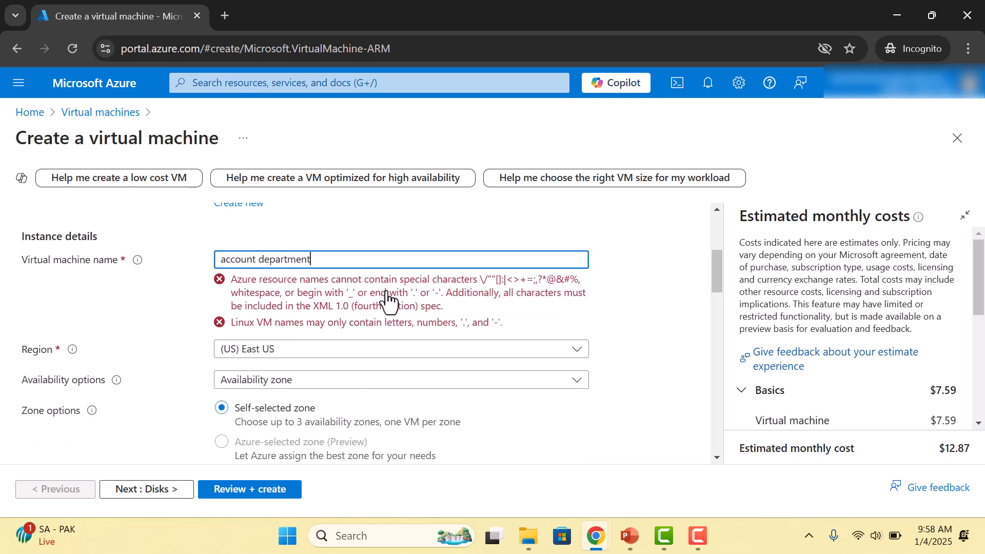
pyautogui.click(259, 260)
pyautogui.press('BackSpace')
pyautogui.write('_')
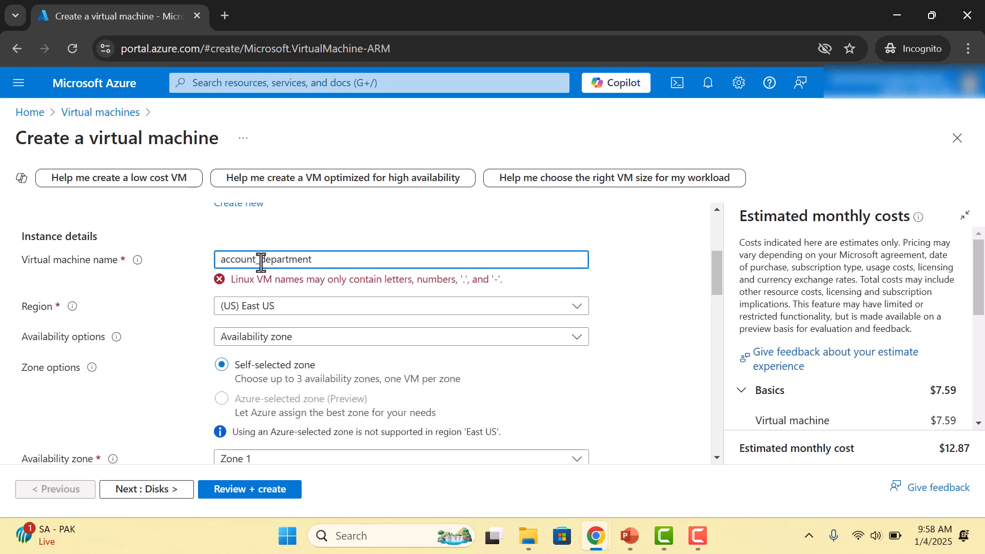
pyautogui.press('BackSpace')
pyautogui.press('Delete')
pyautogui.write('d')
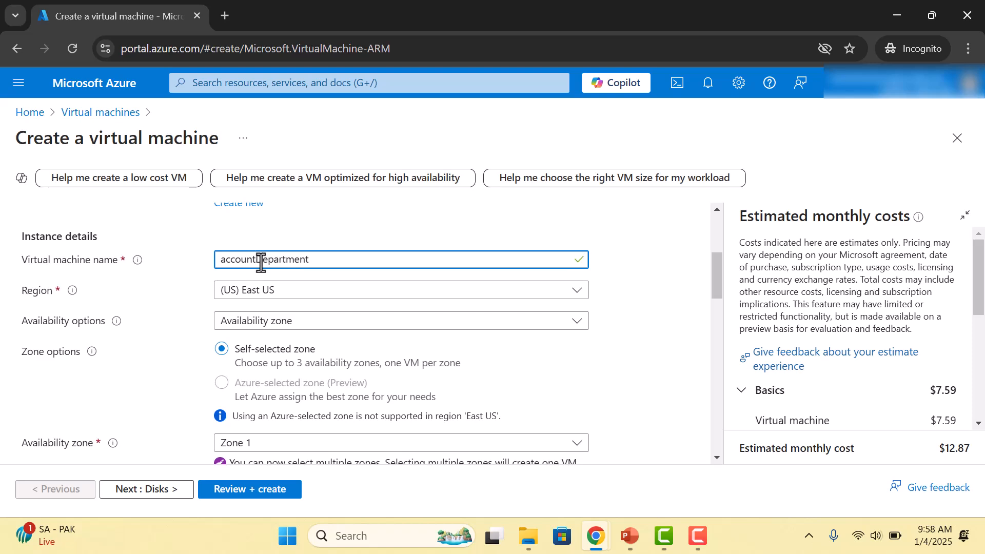
pyautogui.press('Home')
pyautogui.press('Delete')
pyautogui.write('A')
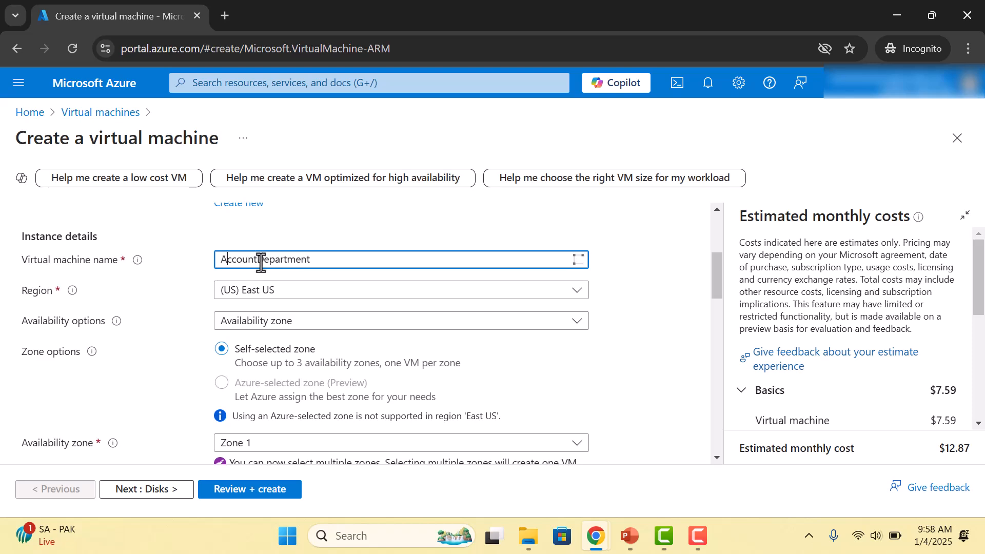
# Select (US) East US as the virtual machine's region.
pyautogui.scroll(-1, 261, 263)
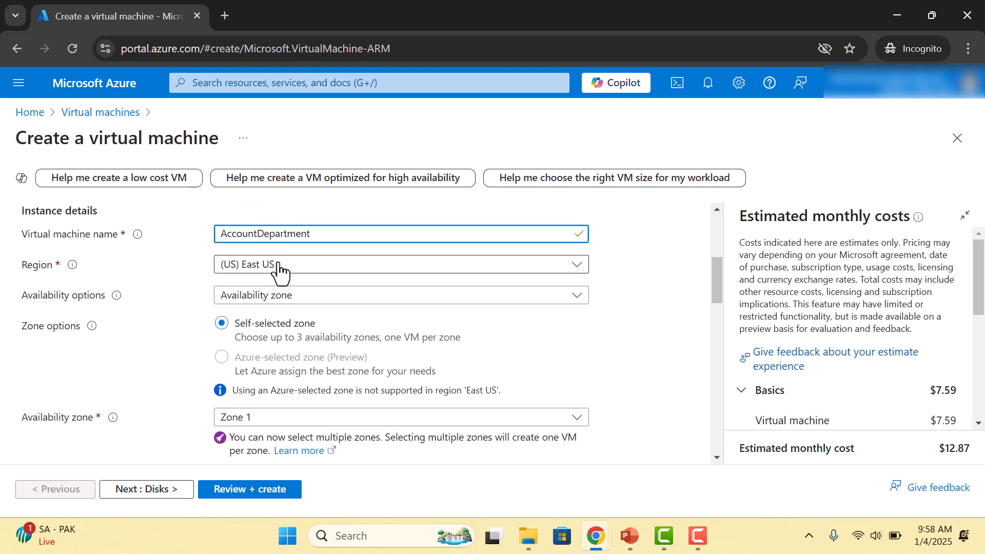
pyautogui.click(315, 265)
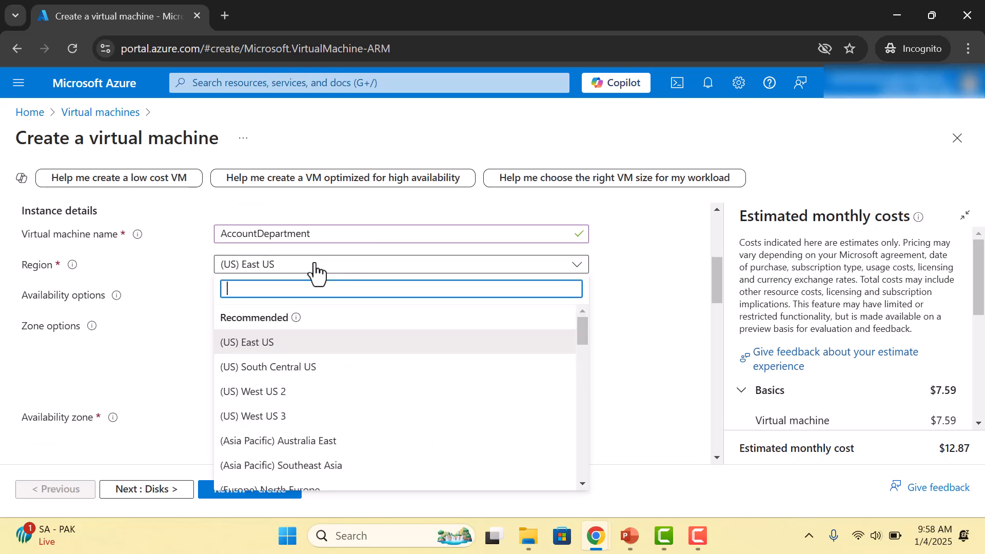
pyautogui.click(314, 351)
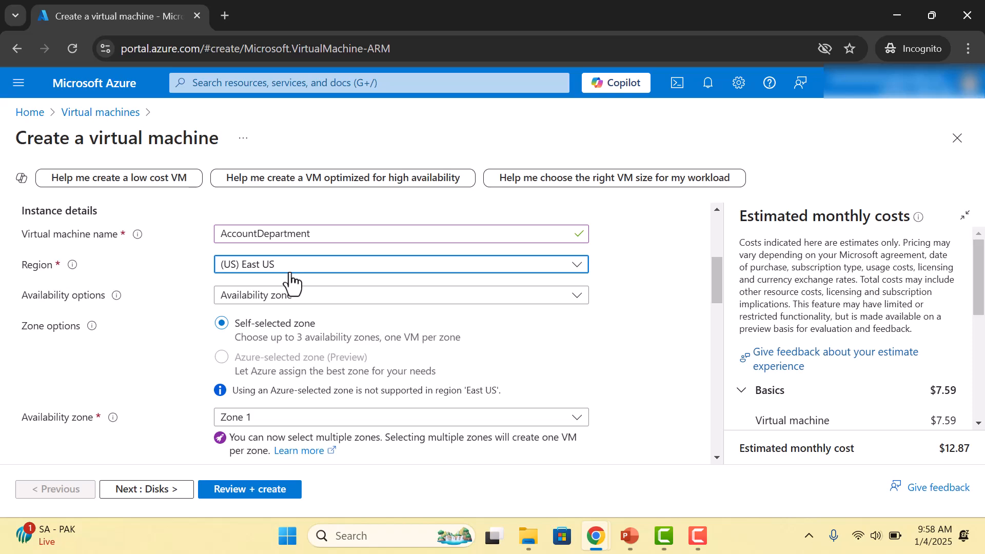
# Choose Availability zone as the availability option and keep Zone 1 selected.
pyautogui.click(244, 298)
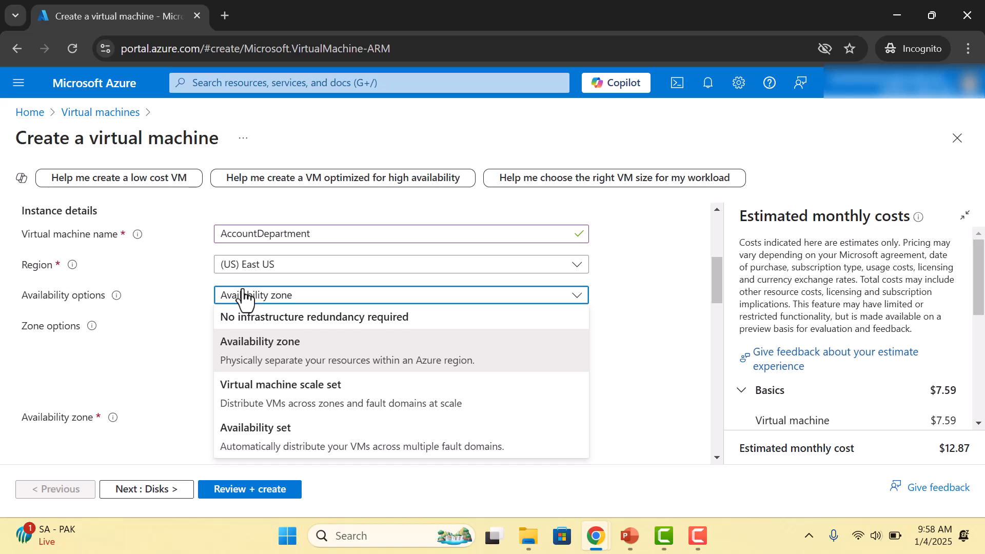
pyautogui.click(302, 361)
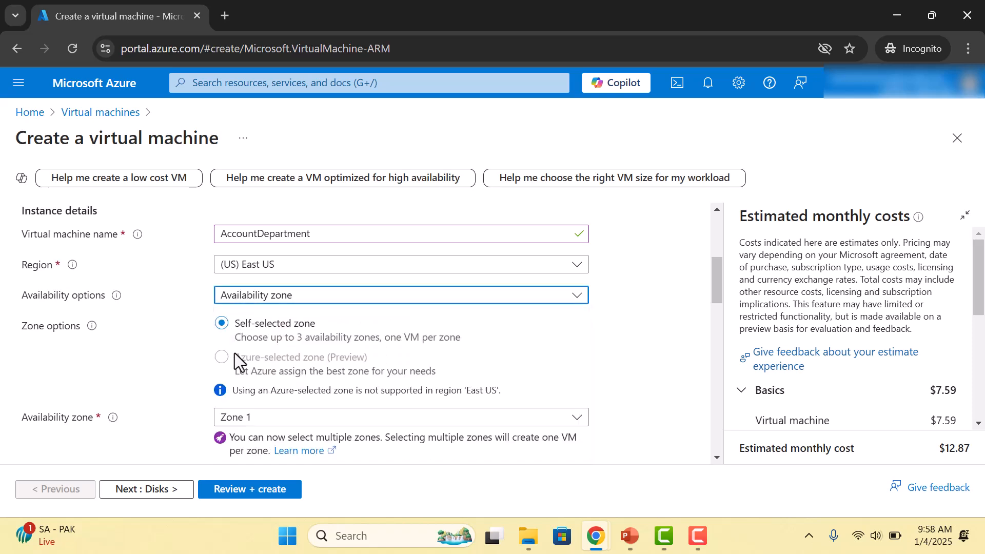
pyautogui.scroll(-2, 284, 355)
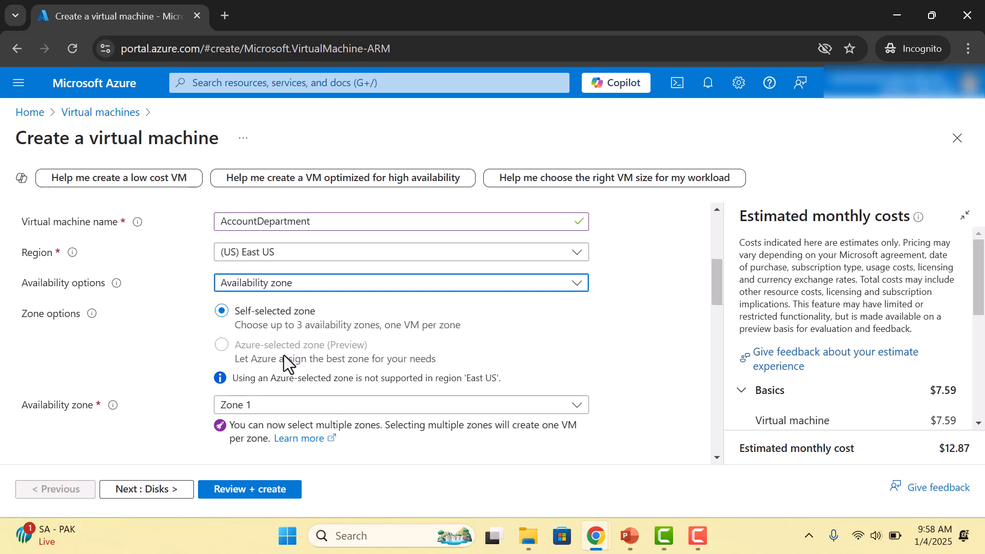
pyautogui.click(285, 355)
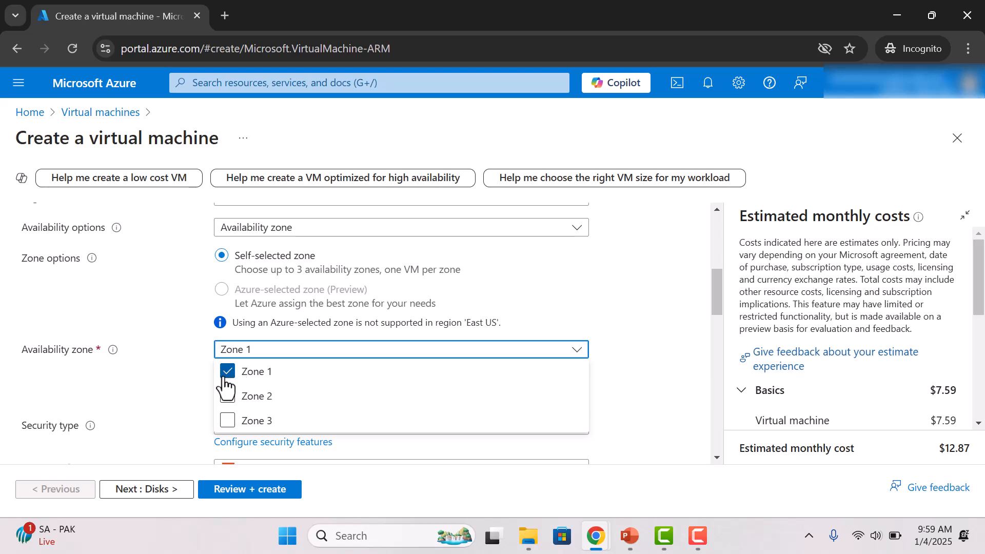
pyautogui.click(188, 389)
# Set the virtual machine's security type to Standard.
pyautogui.scroll(-2, 188, 389)
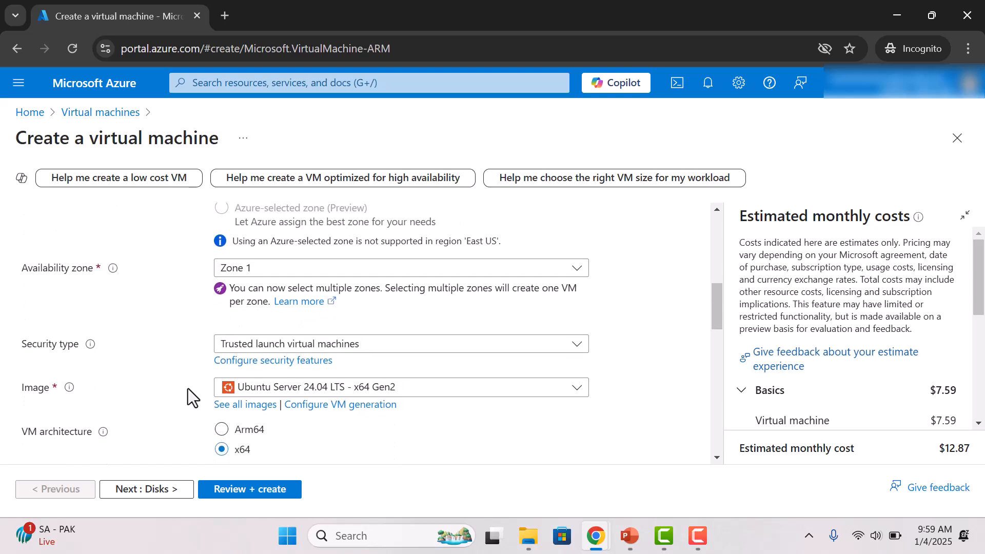
pyautogui.scroll(-1, 187, 388)
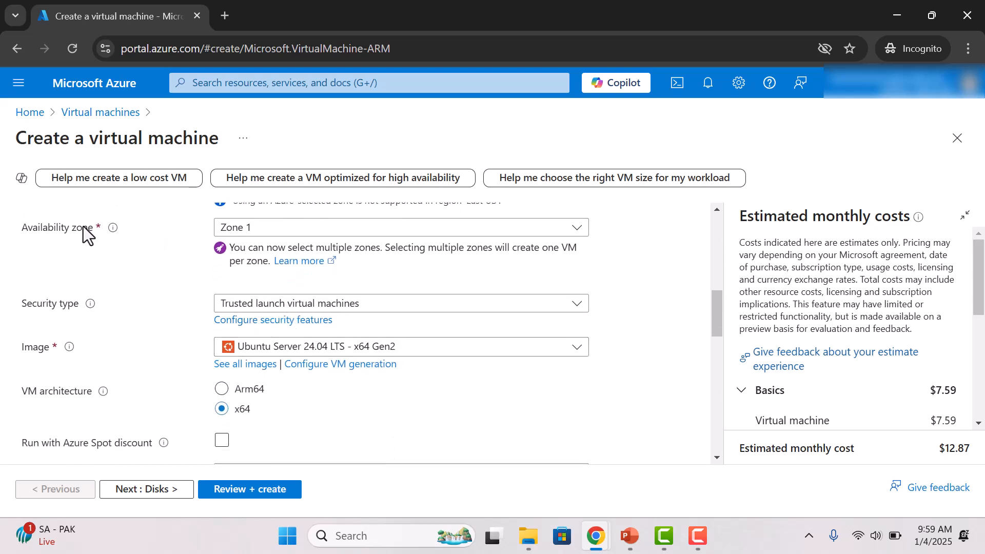
pyautogui.click(310, 303)
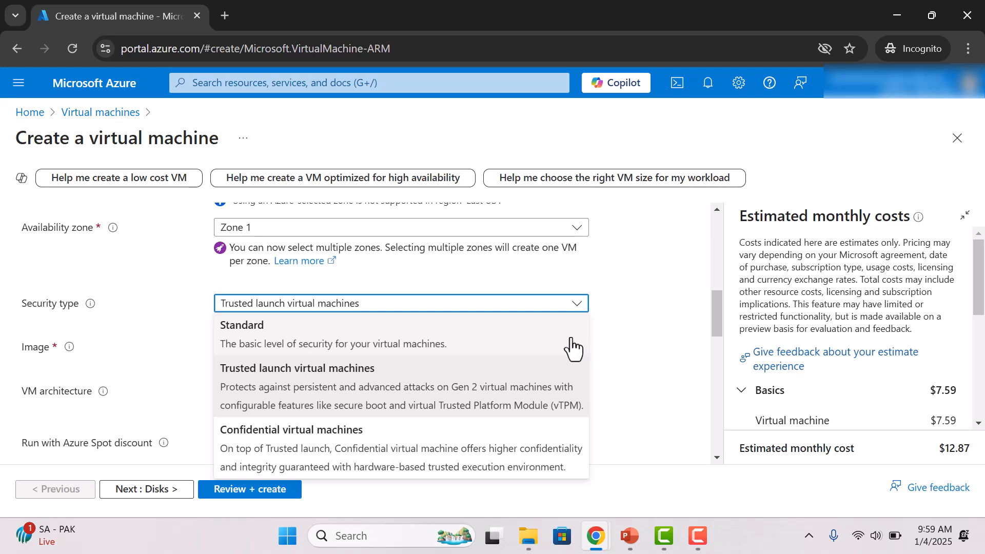
pyautogui.click(438, 349)
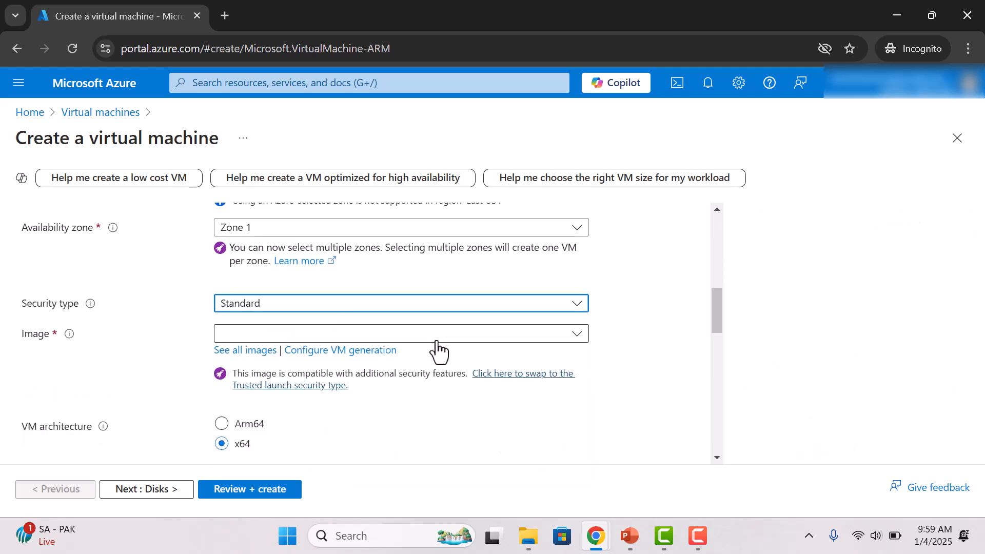
# Select Ubuntu Server 24.04 LTS - x64 Gen2 as the virtual machine's image.
pyautogui.click(343, 333)
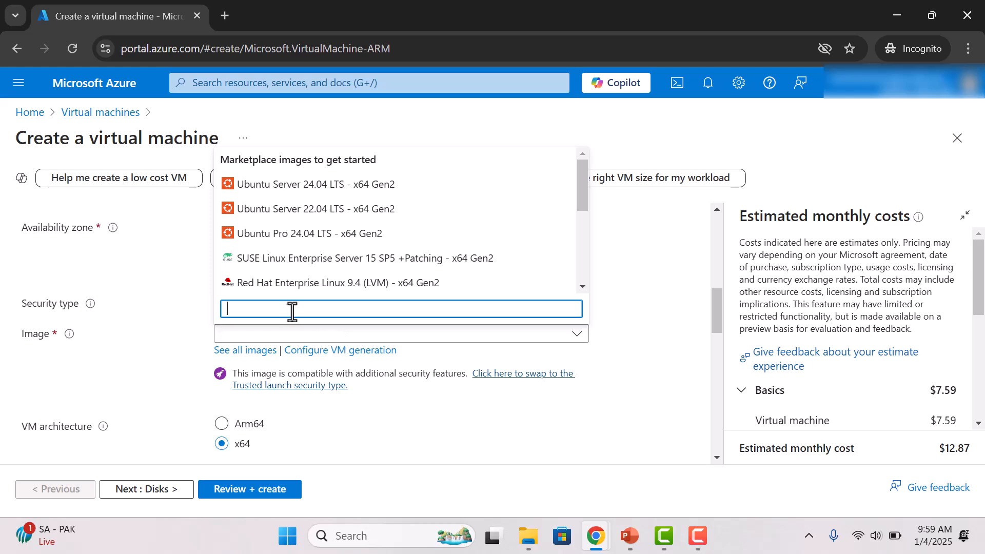
pyautogui.scroll(-5, 382, 254)
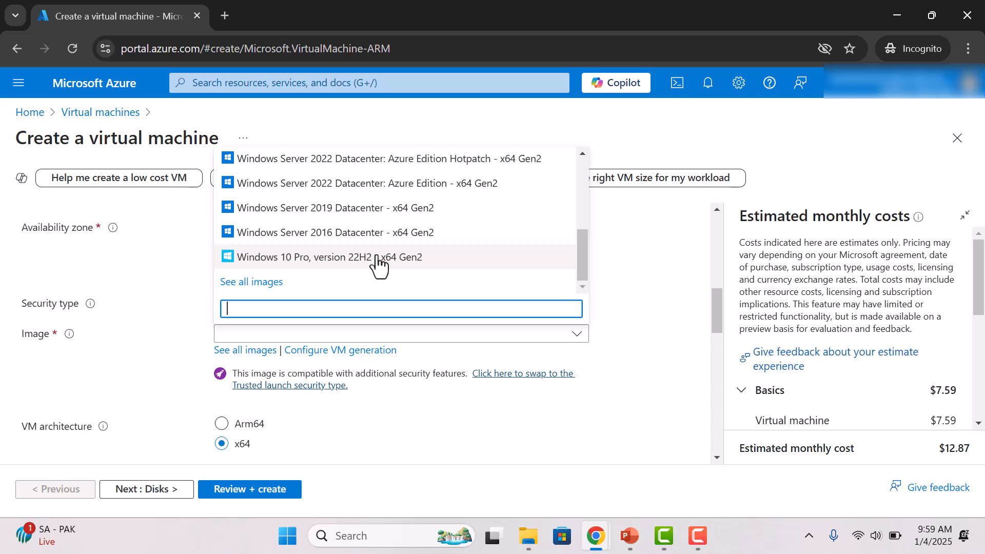
pyautogui.scroll(5, 378, 265)
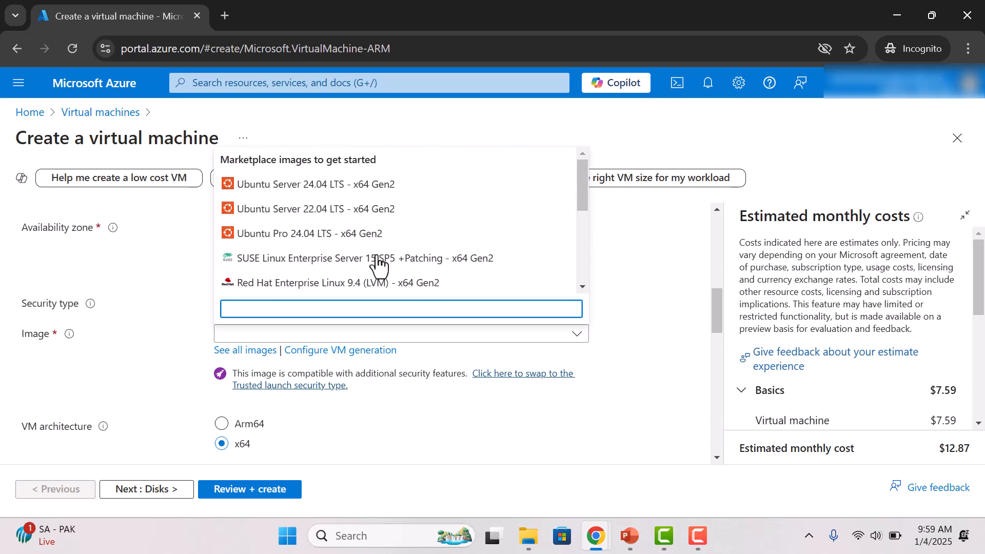
pyautogui.click(337, 186)
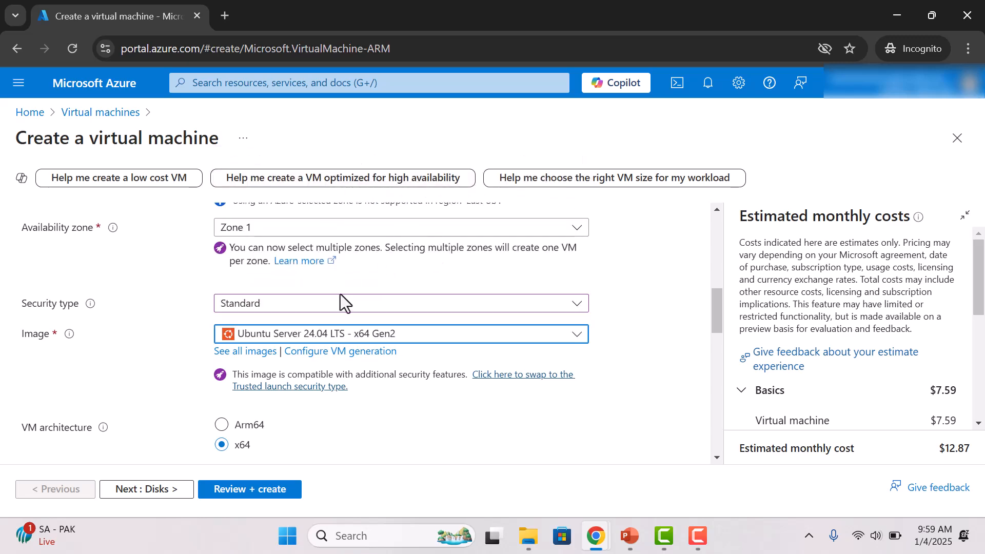
# Examine the architecture, size, SSH public key authentication, username and key pair settings of the virtual machine.
pyautogui.scroll(-2, 328, 349)
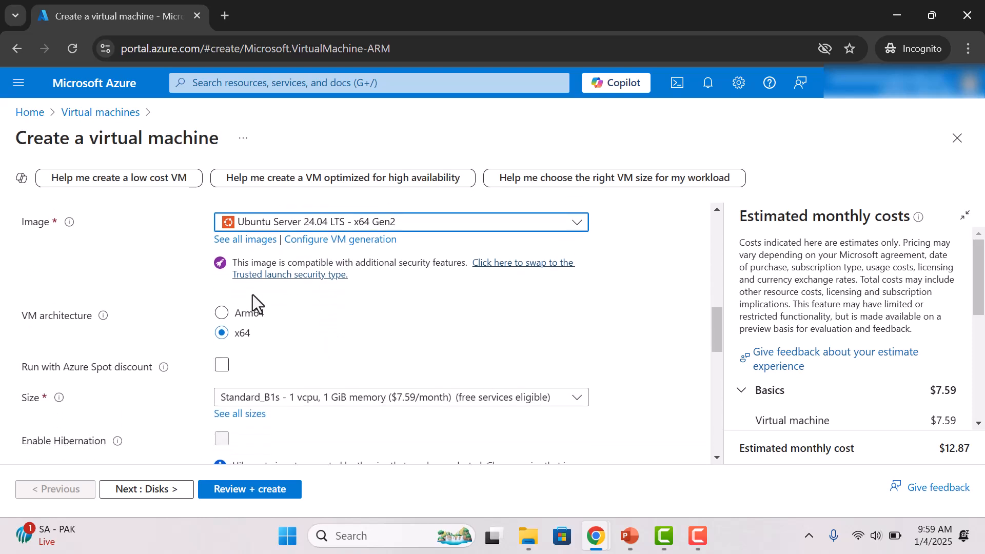
pyautogui.scroll(-1, 254, 354)
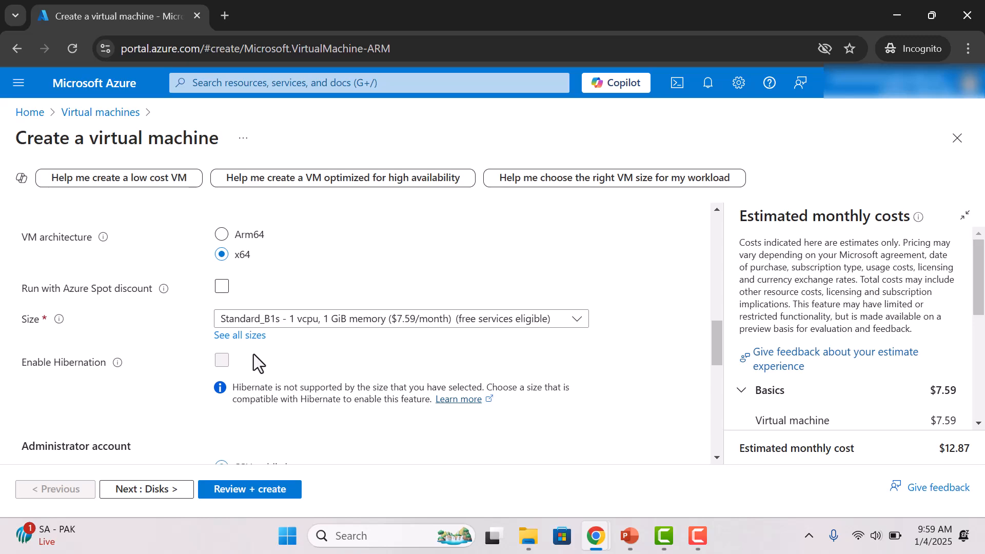
pyautogui.scroll(-2, 253, 354)
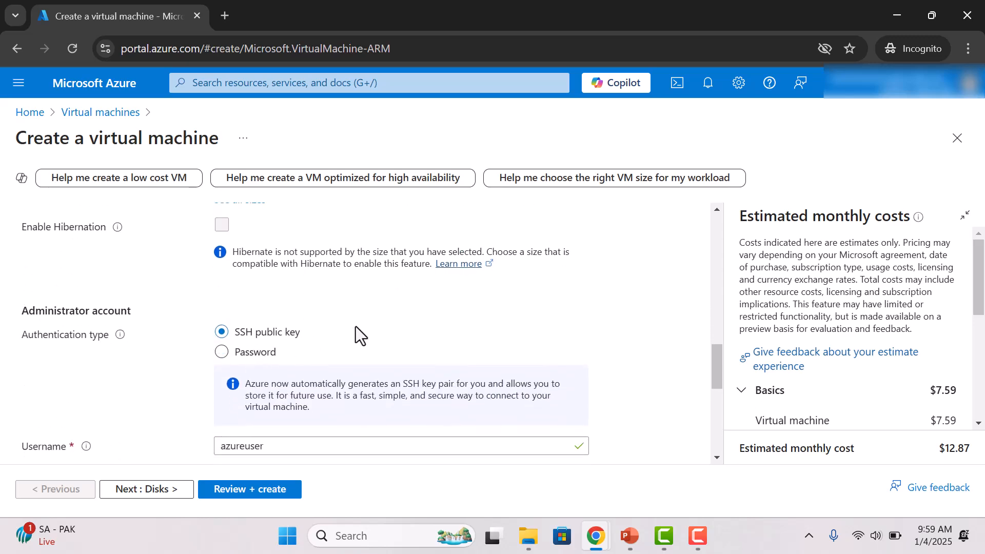
pyautogui.scroll(-1, 356, 328)
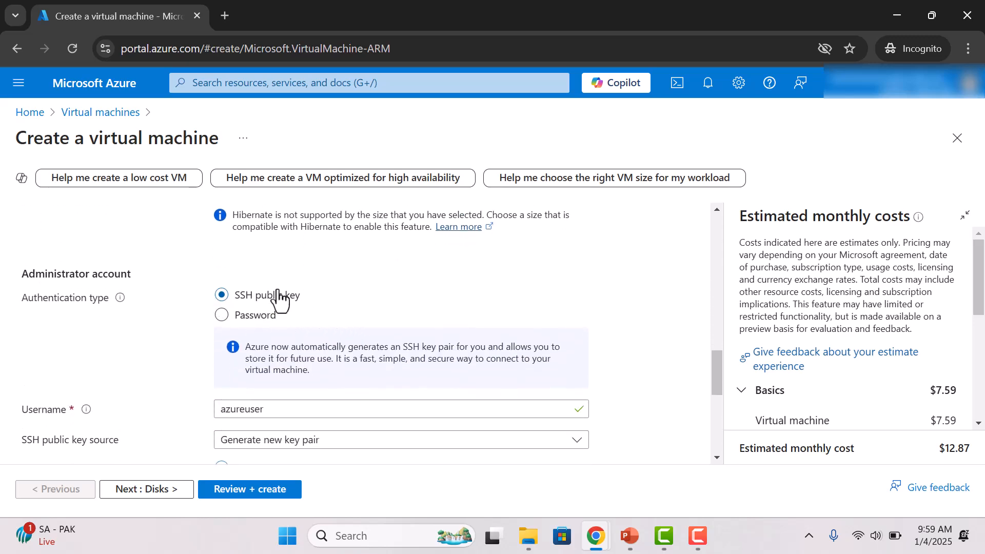
pyautogui.scroll(2, 285, 276)
pyautogui.scroll(-1, 285, 276)
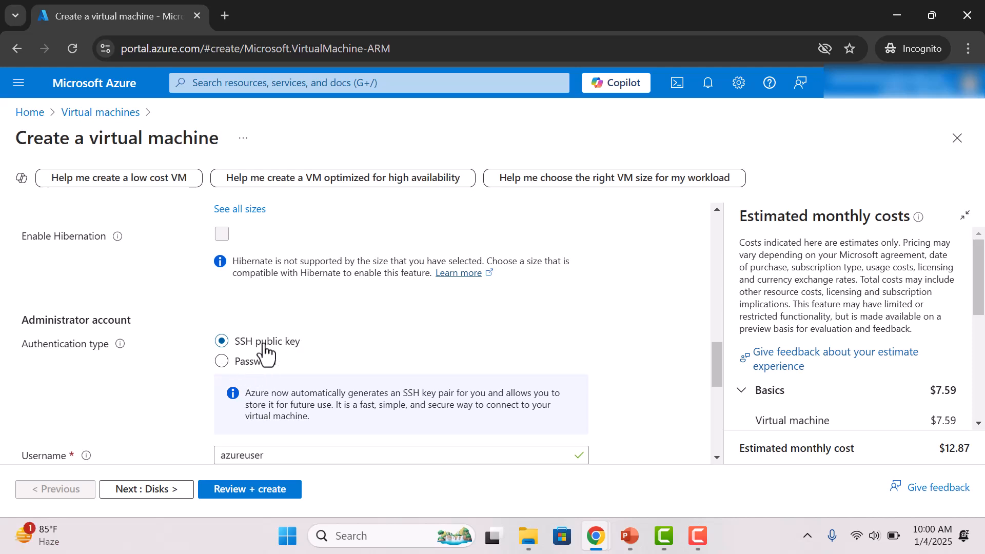
pyautogui.scroll(-3, 264, 354)
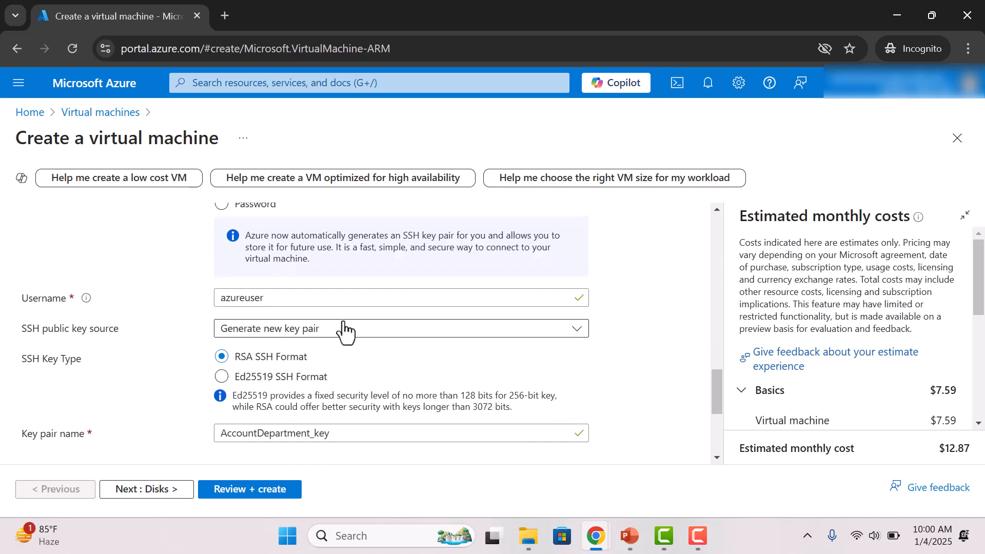
pyautogui.click(295, 297)
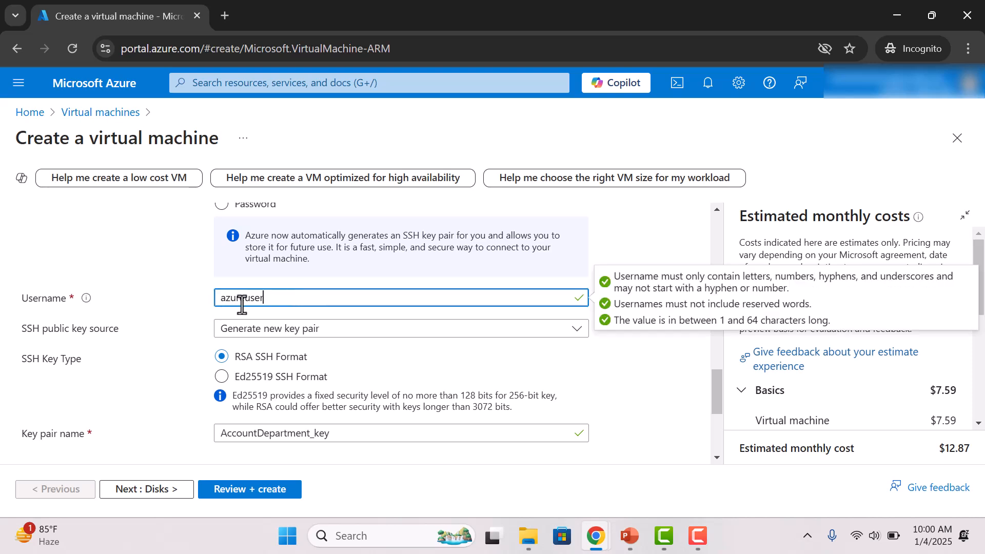
pyautogui.scroll(-1, 300, 308)
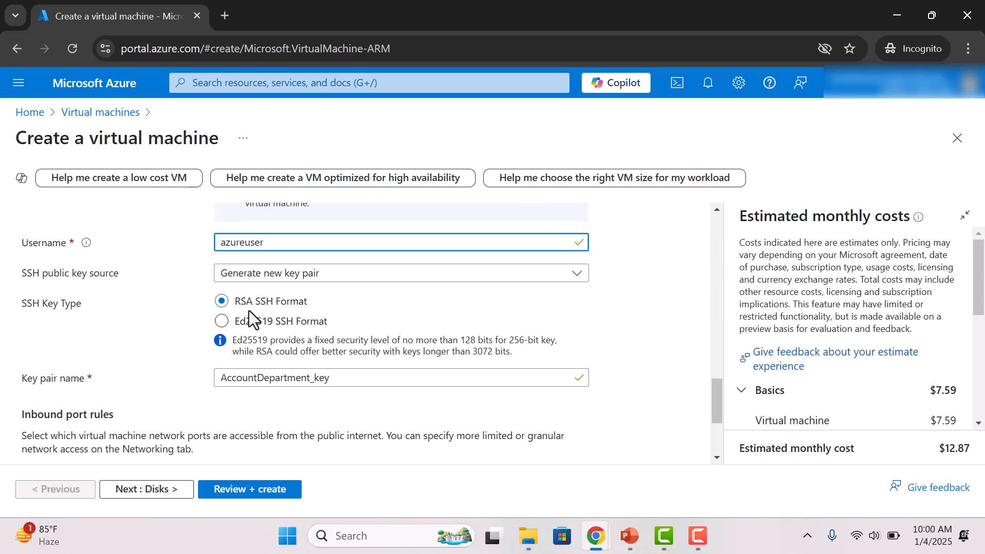
pyautogui.scroll(-1, 289, 330)
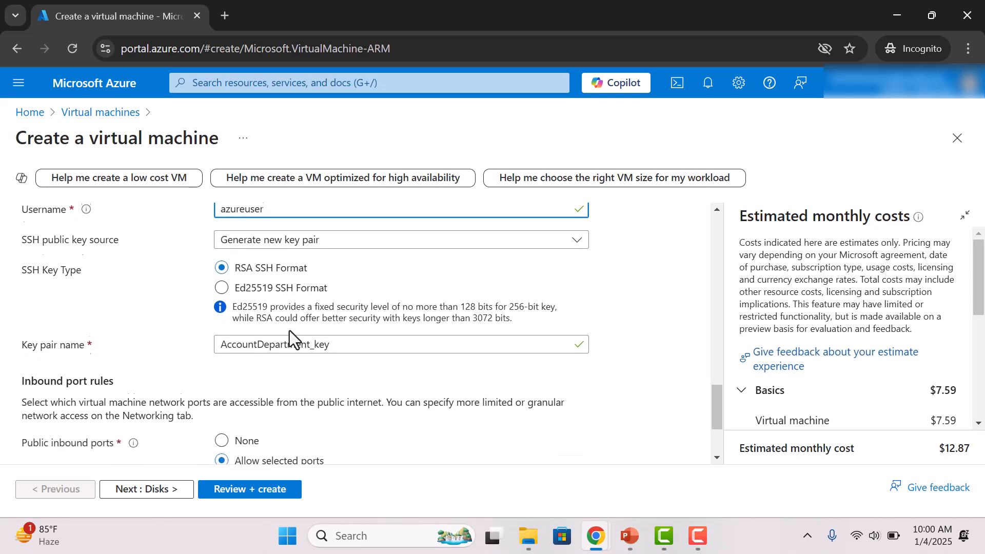
pyautogui.scroll(-1, 289, 330)
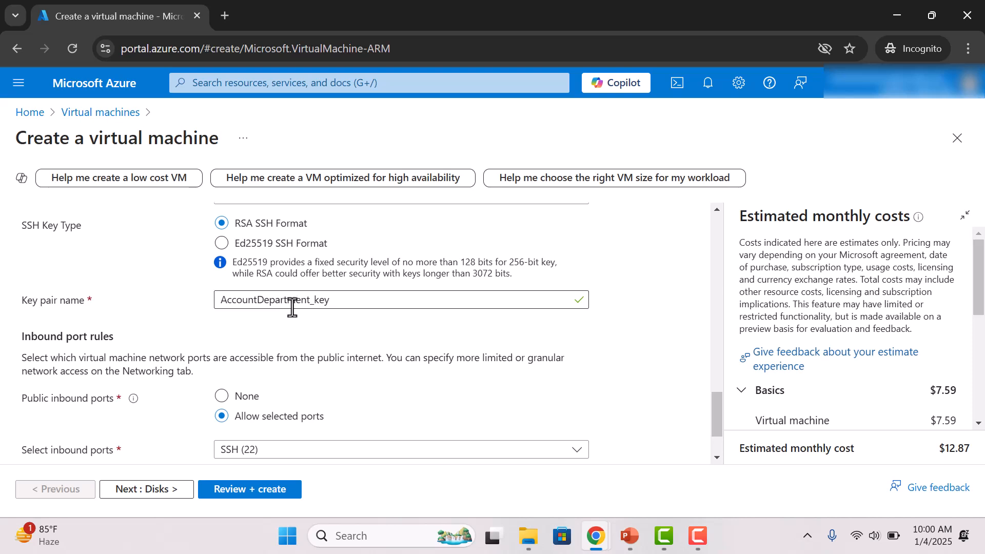
# Clear SSH (22) from the allowed public inbound ports and select it again.
pyautogui.scroll(-3, 294, 310)
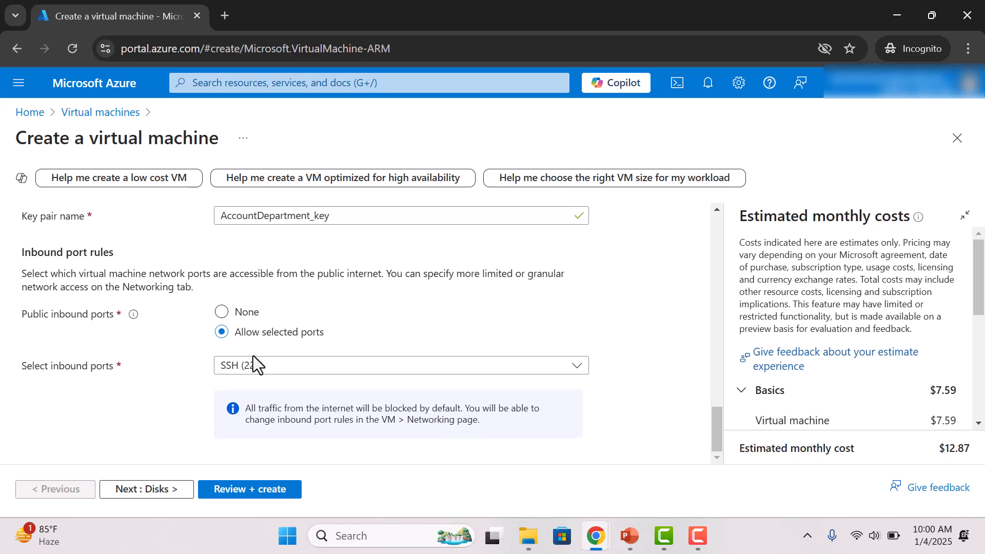
pyautogui.click(280, 366)
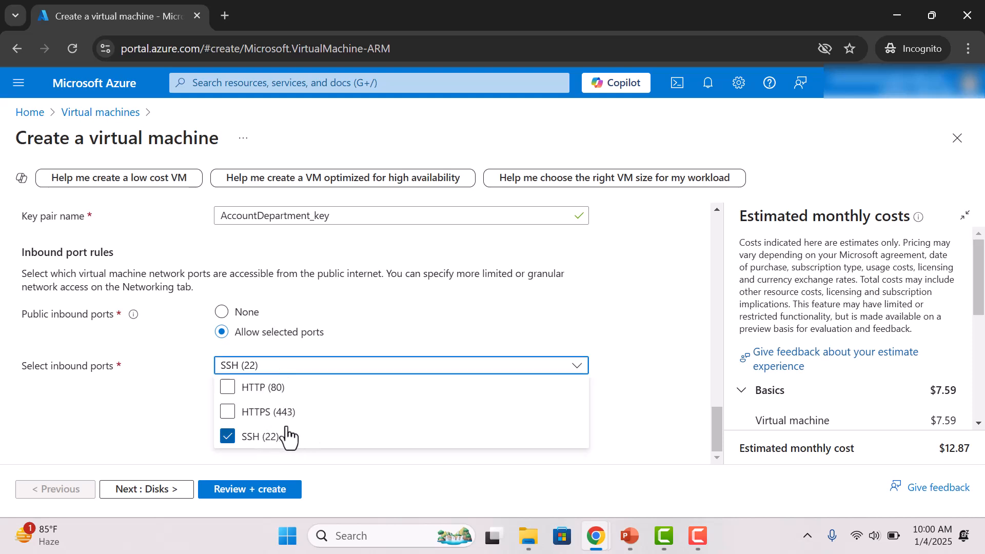
pyautogui.click(274, 441)
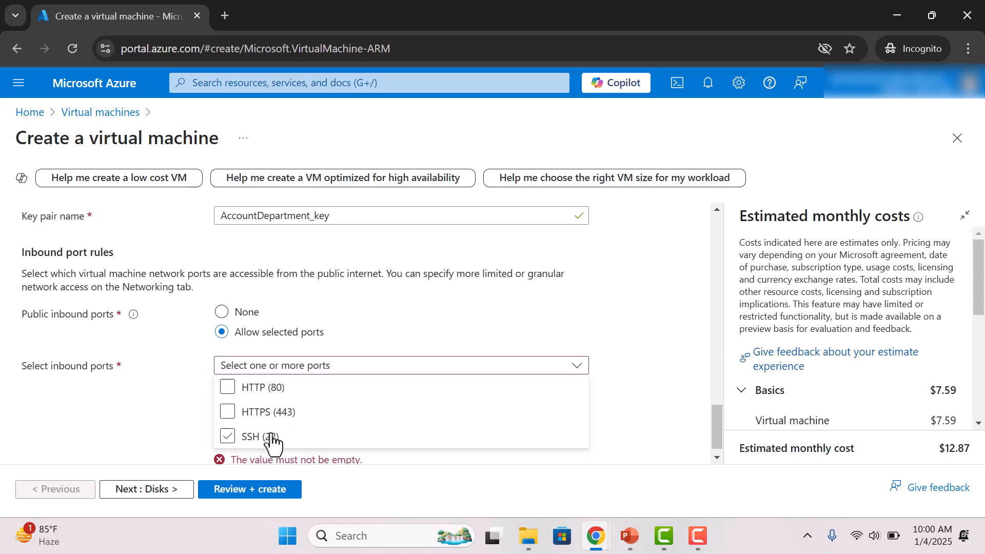
pyautogui.click(273, 440)
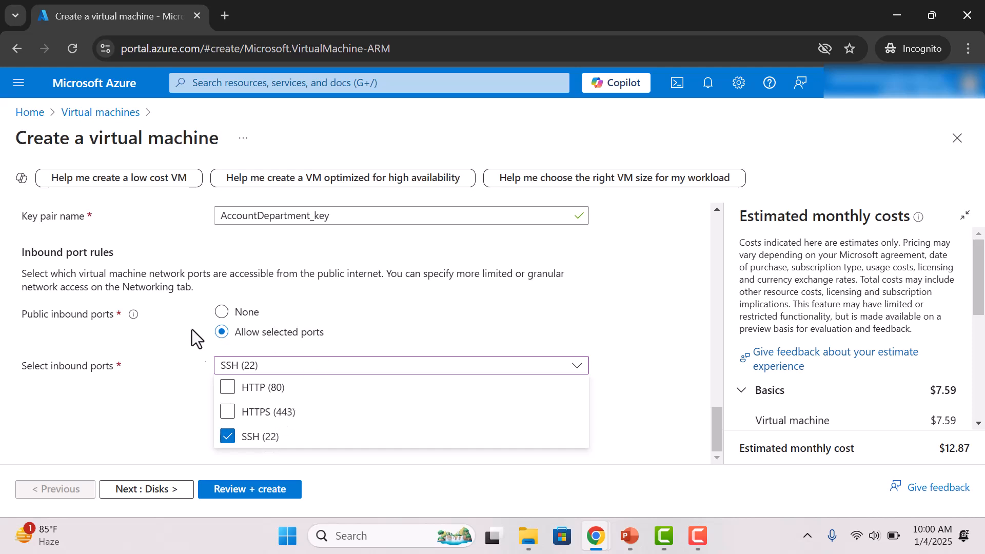
pyautogui.click(361, 325)
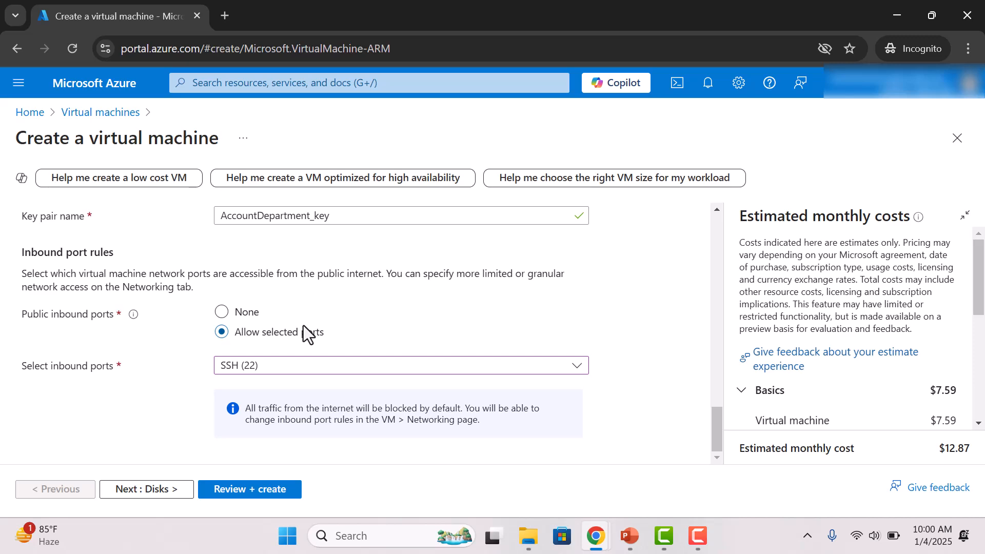
# Check the key pair and inbound port settings and submit the virtual machine configuration for final review and validation.
pyautogui.scroll(3, 329, 333)
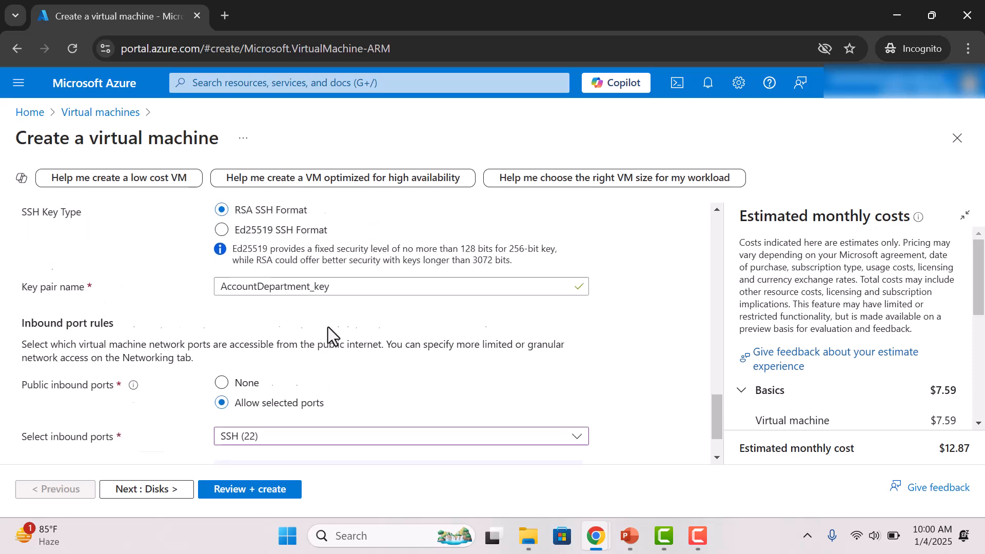
pyautogui.scroll(-3, 327, 327)
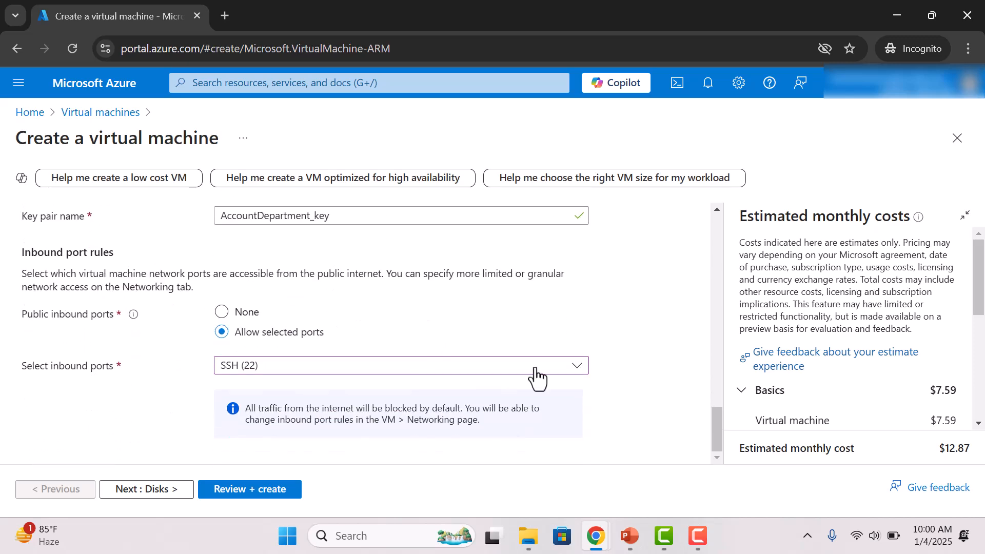
pyautogui.scroll(1, 333, 398)
pyautogui.scroll(-1, 318, 416)
pyautogui.click(245, 492)
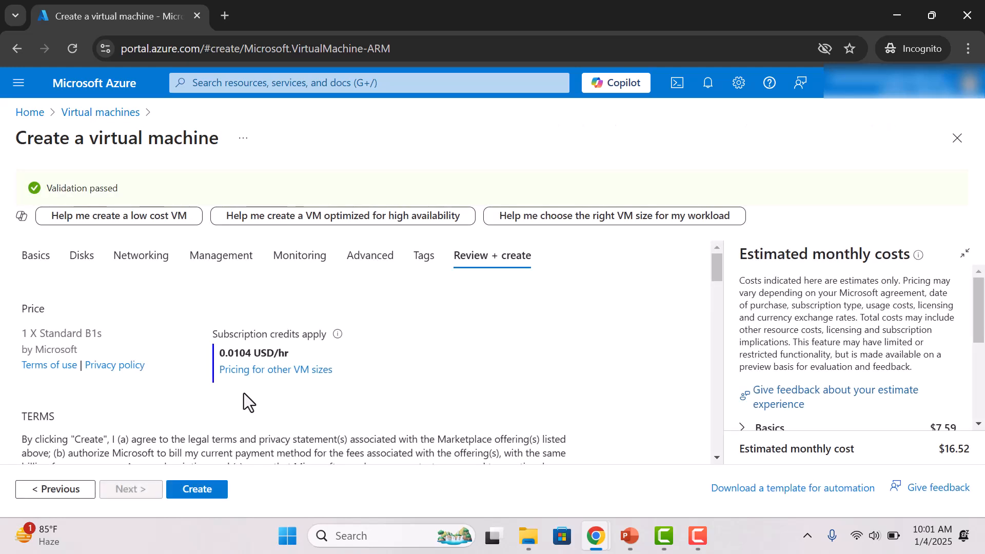
# Examine the price, terms and full configuration summary from Basics to Advanced, including the estimated monthly cost breakdown.
pyautogui.scroll(-1, 245, 392)
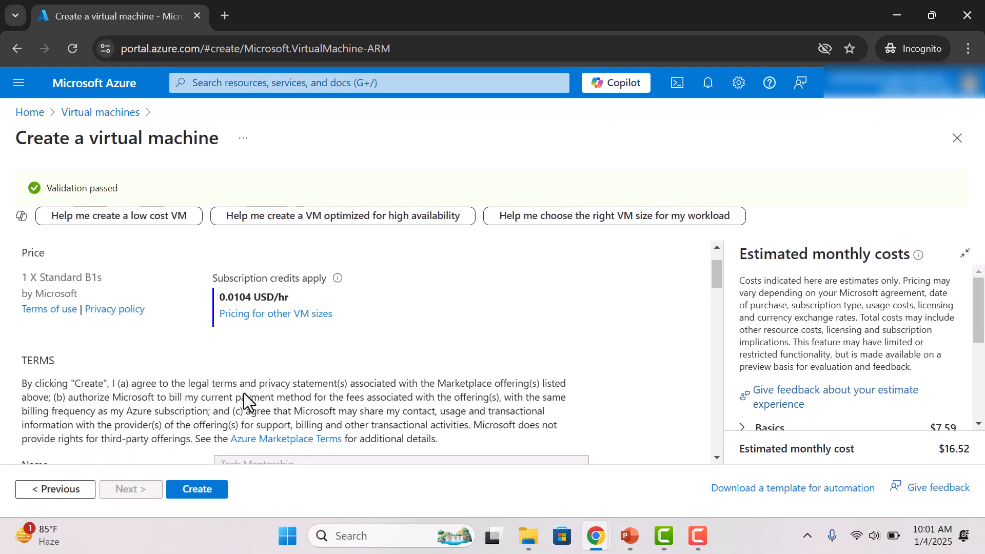
pyautogui.scroll(-4, 244, 393)
pyautogui.scroll(2, 244, 393)
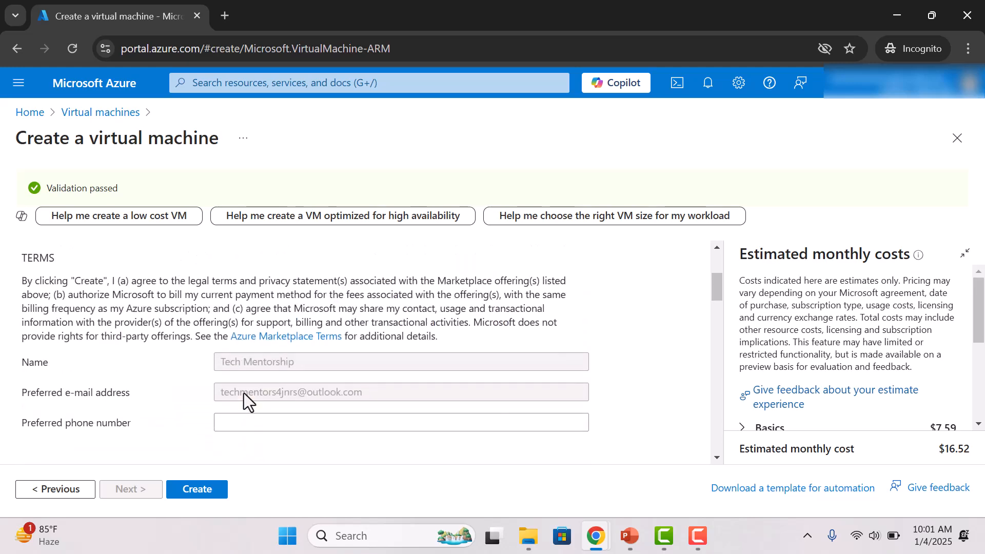
pyautogui.scroll(2, 244, 393)
pyautogui.scroll(1, 244, 393)
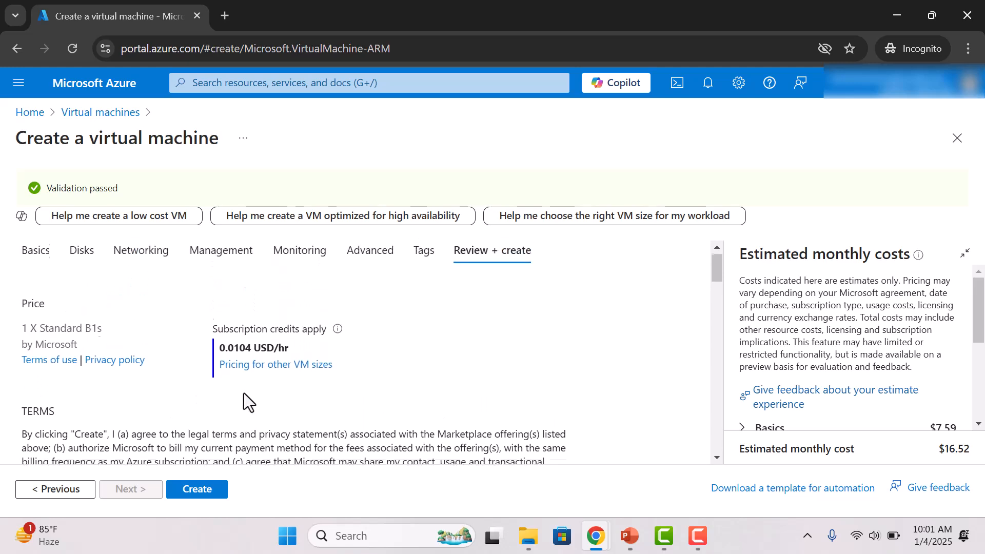
pyautogui.scroll(-5, 244, 392)
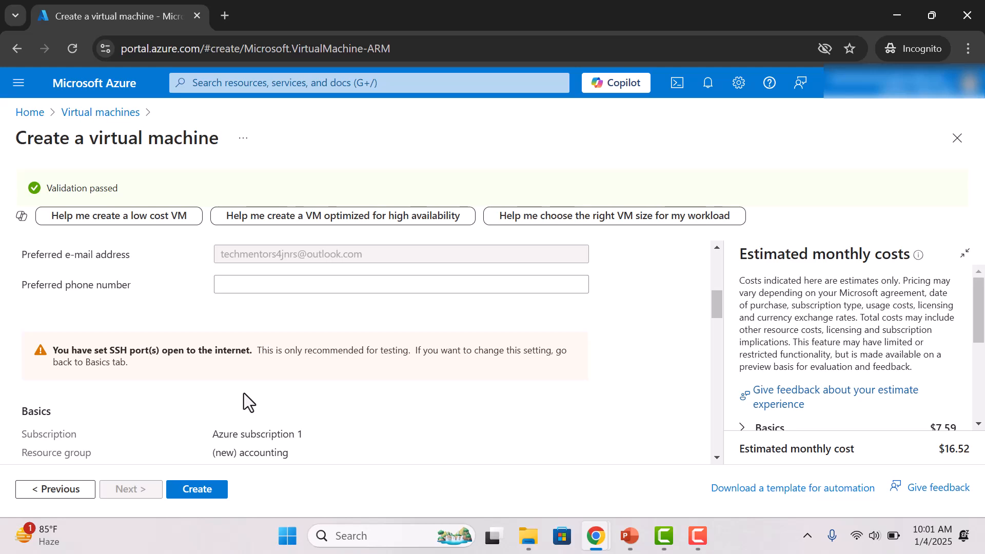
pyautogui.scroll(-3, 244, 393)
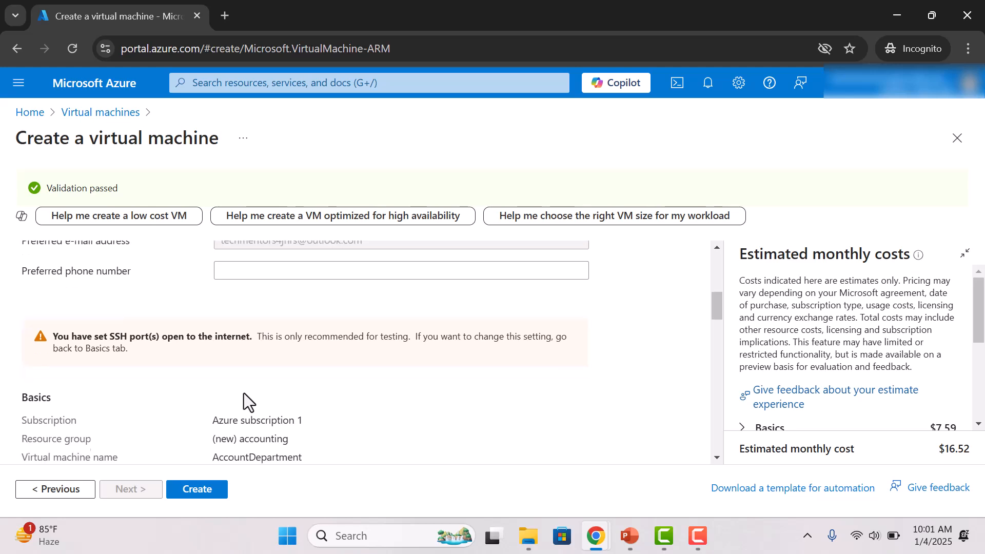
pyautogui.scroll(-1, 245, 393)
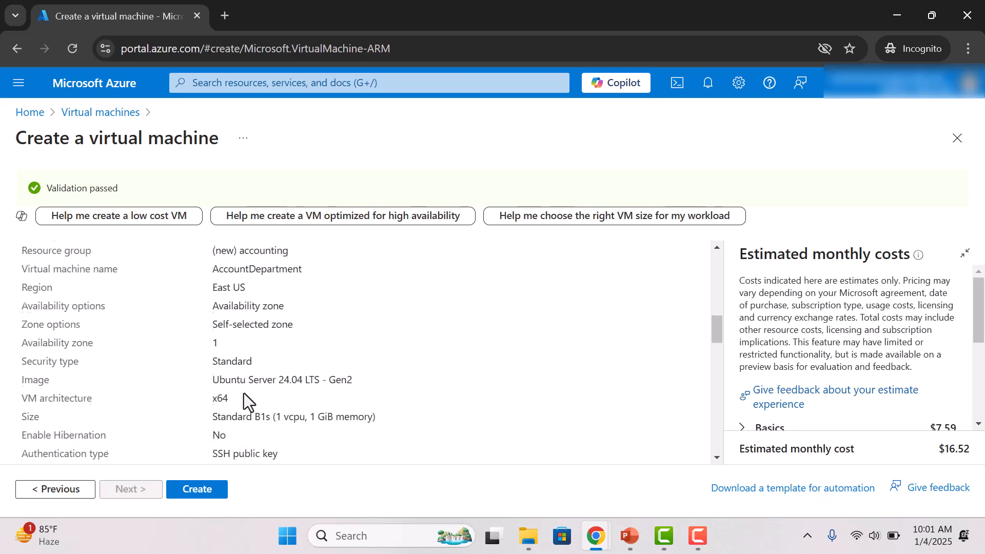
pyautogui.scroll(-1, 297, 360)
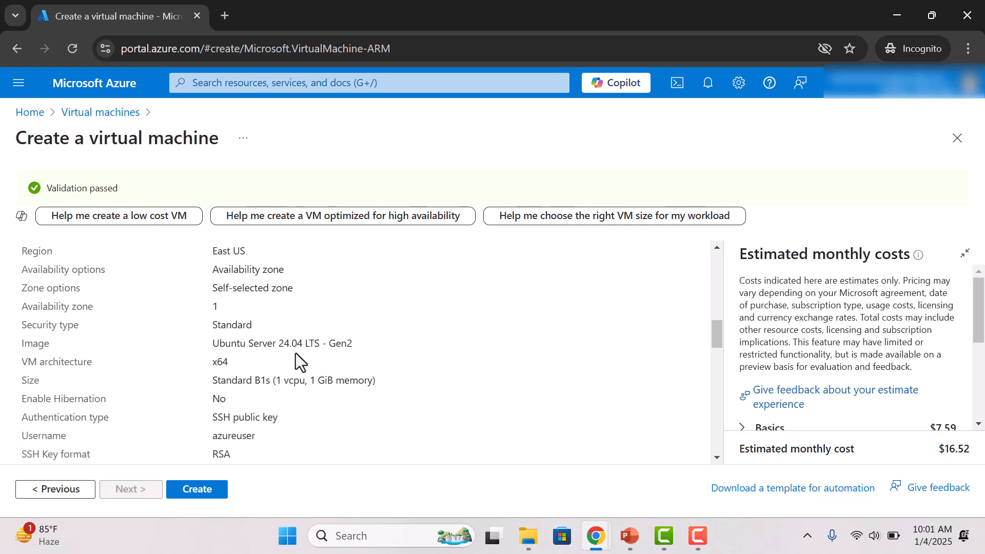
pyautogui.scroll(-1, 297, 360)
pyautogui.scroll(-2, 296, 353)
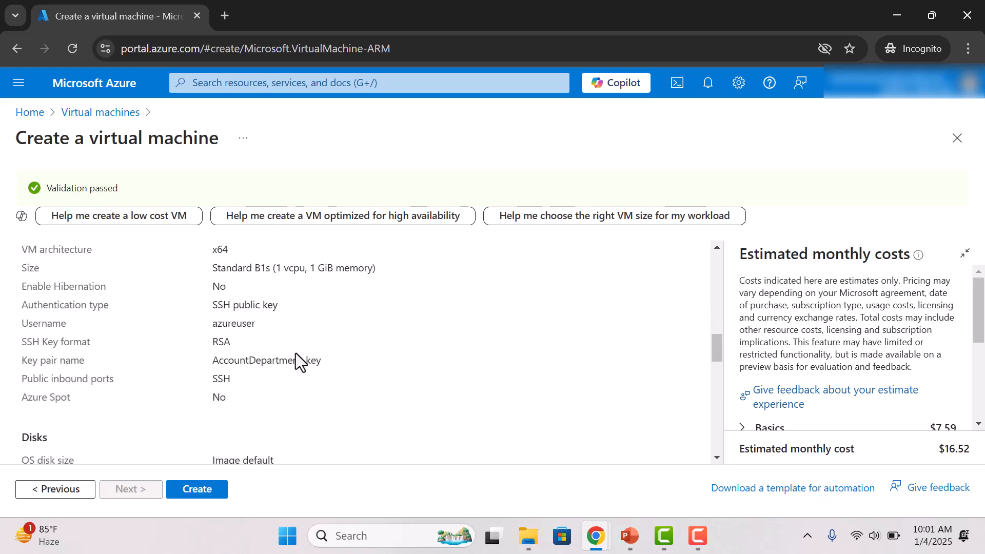
pyautogui.scroll(-8, 295, 353)
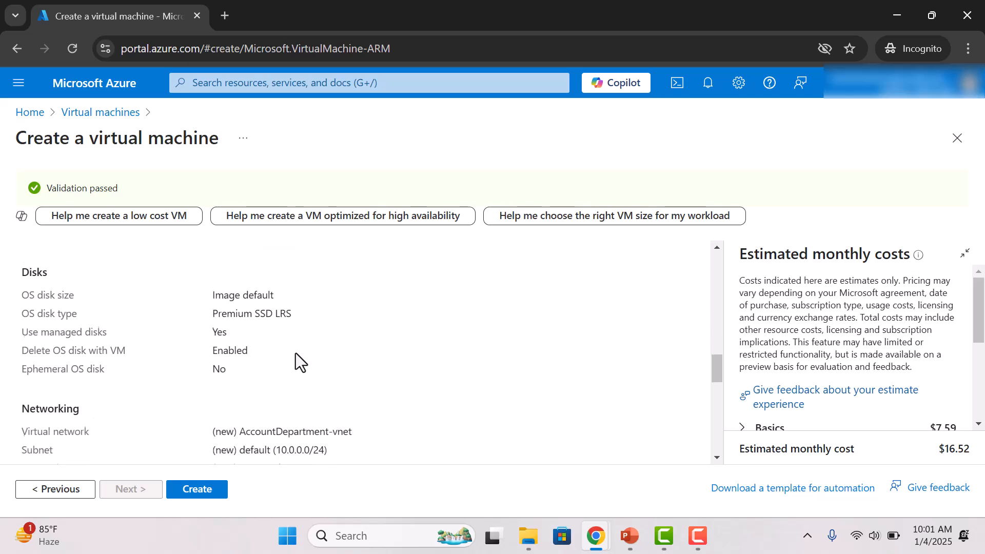
pyautogui.scroll(-5, 295, 354)
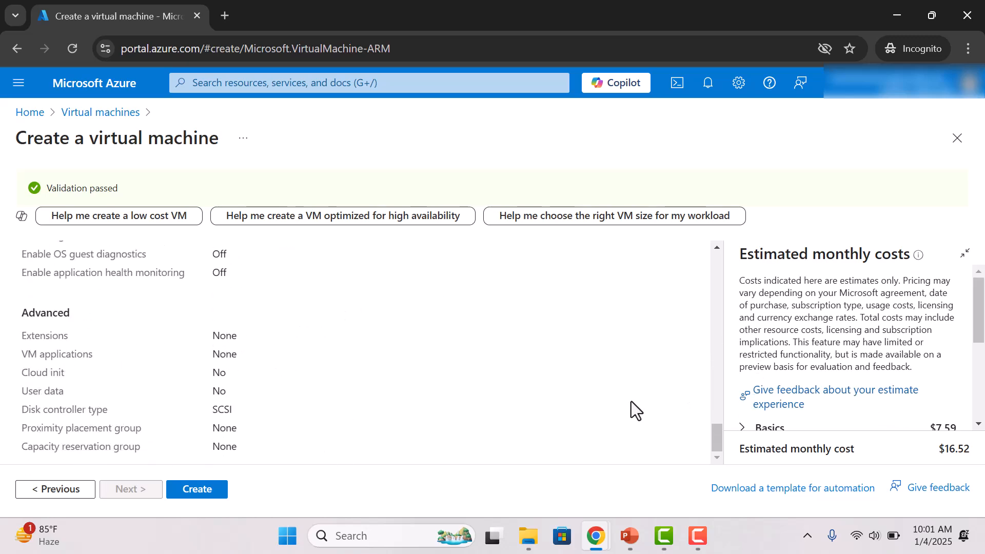
pyautogui.scroll(-3, 912, 381)
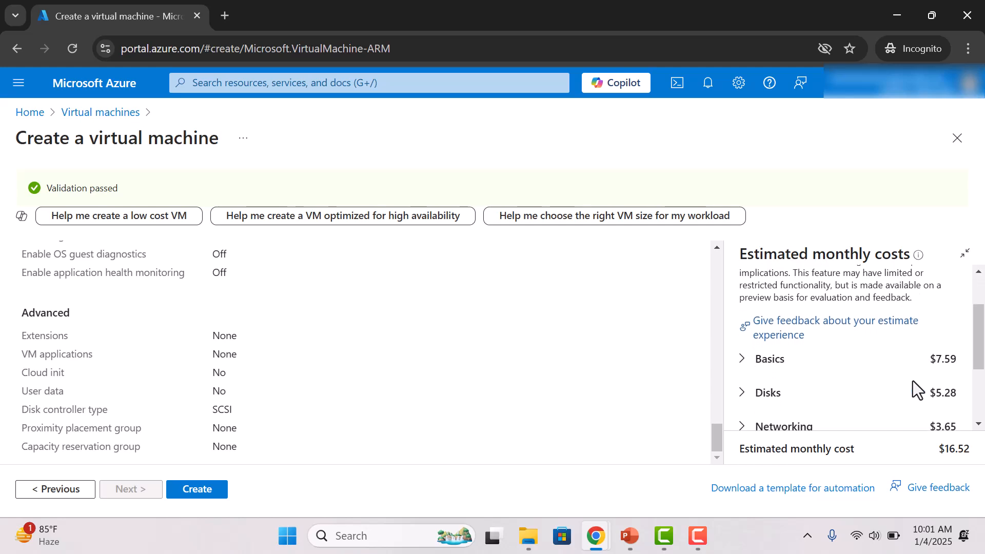
pyautogui.scroll(-1, 913, 381)
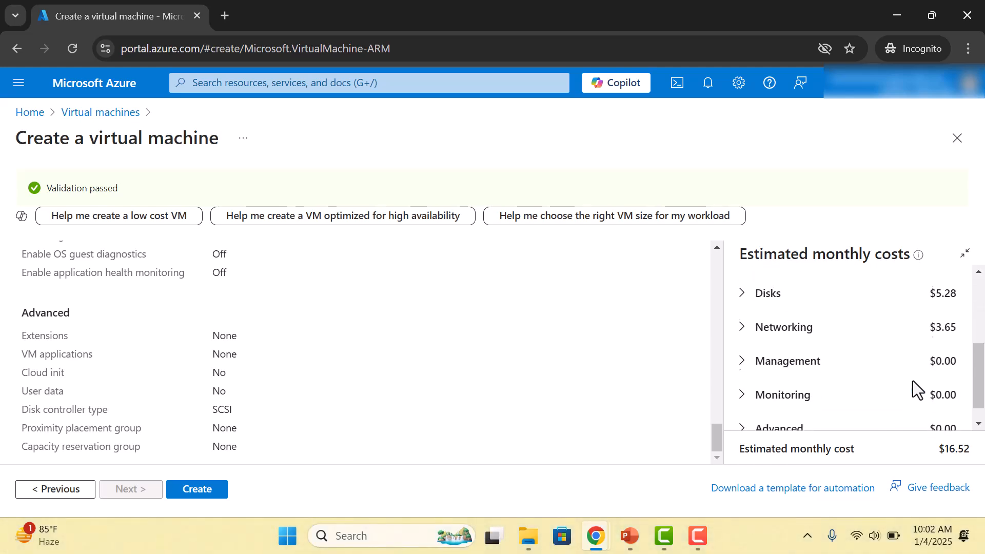
pyautogui.scroll(-1, 913, 381)
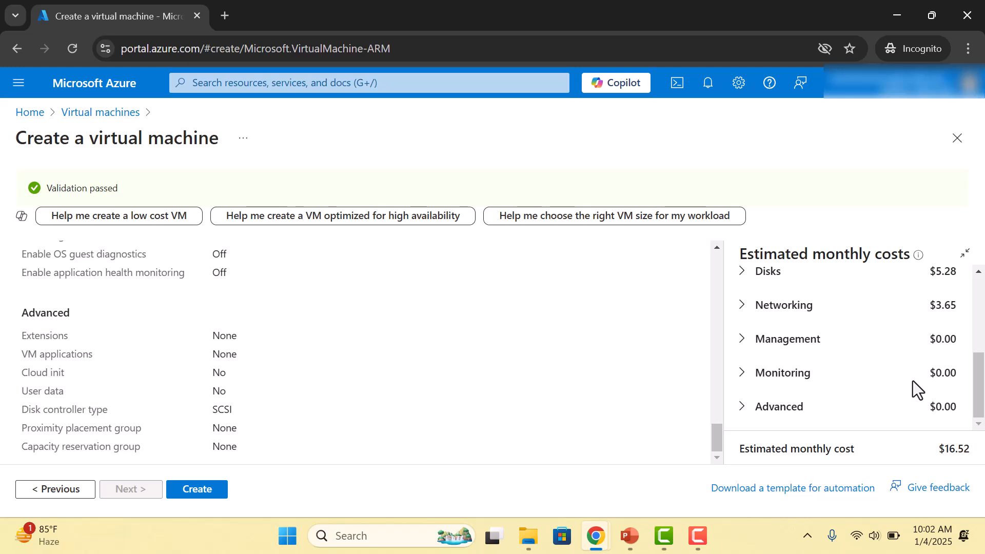
# Create the virtual machine, generating its SSH key pair and saving the private key in Downloads as AccountDepartment_key in PEM format.
pyautogui.scroll(1, 913, 380)
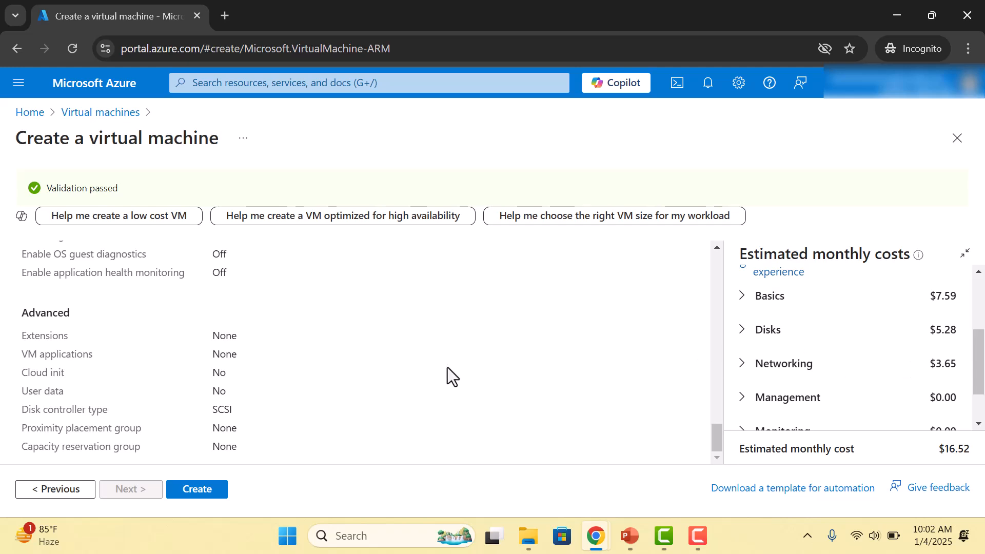
pyautogui.click(209, 492)
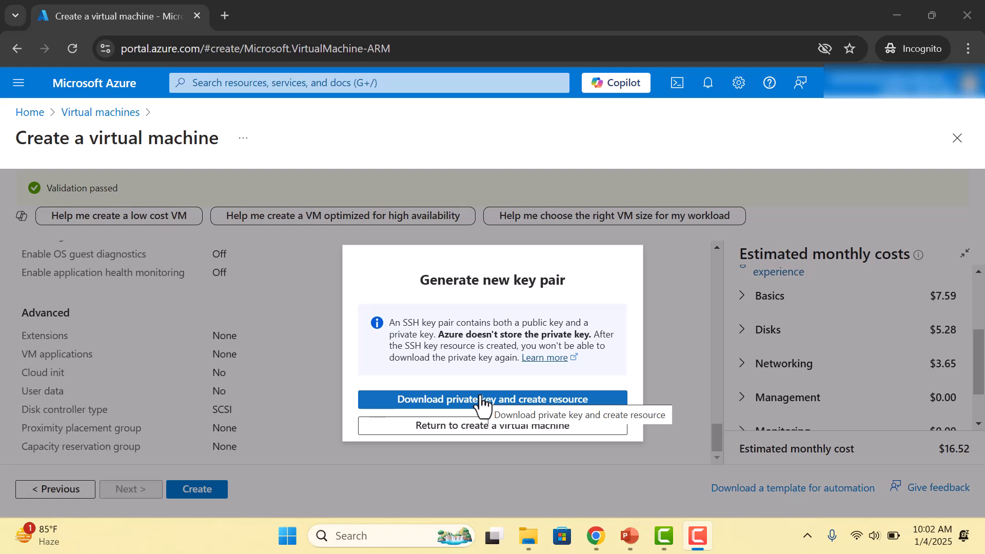
pyautogui.click(441, 403)
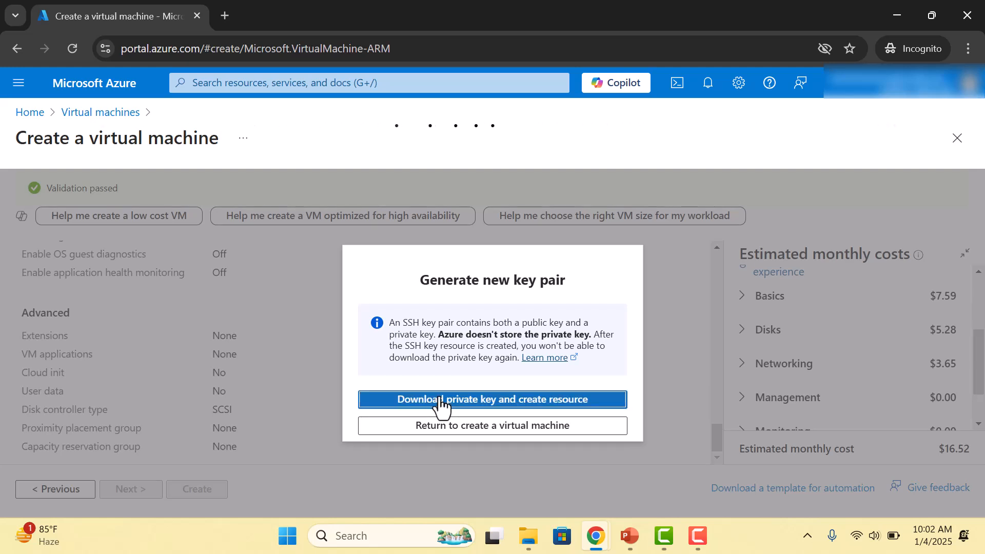
pyautogui.click(440, 400)
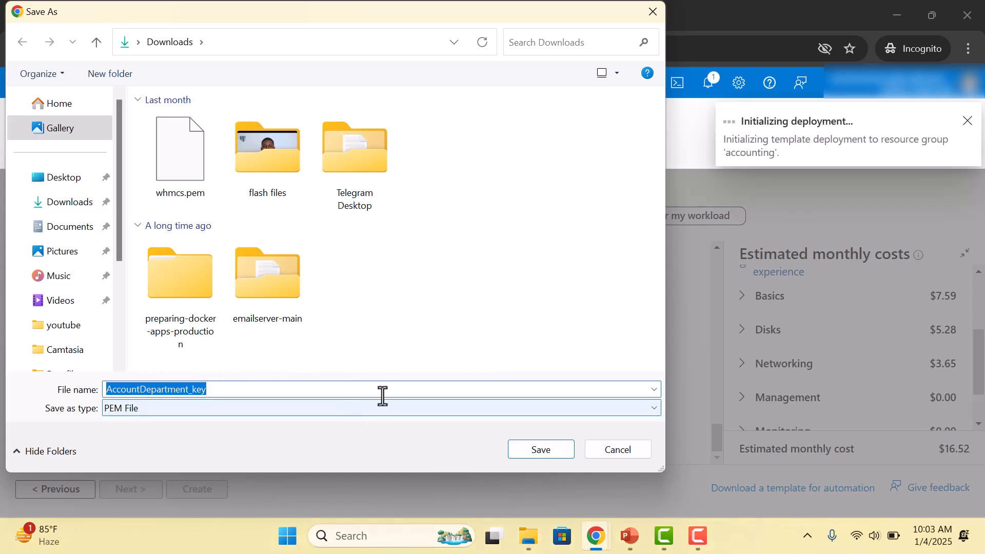
pyautogui.click(529, 446)
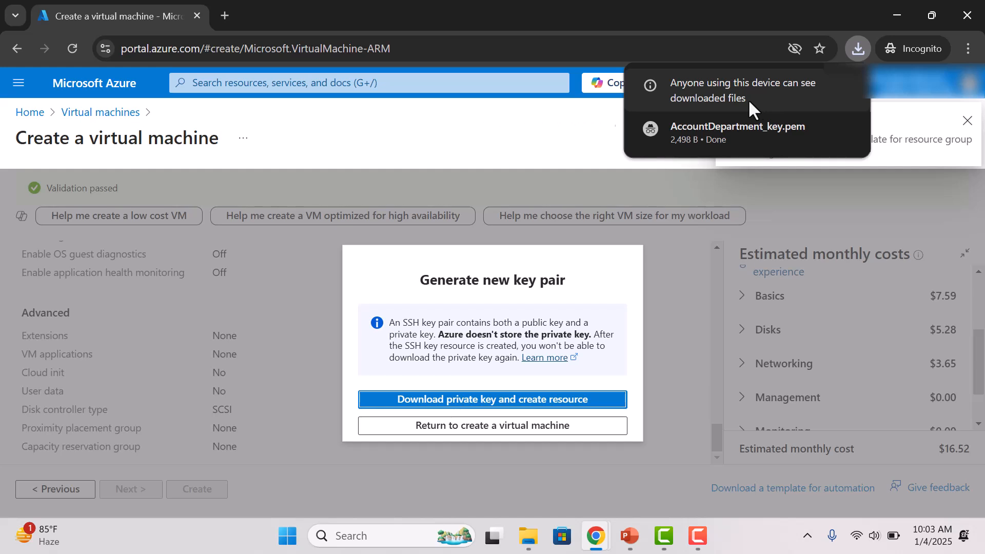
# Monitor the deployment through the notifications and deployment details, and open the list of virtual machines.
pyautogui.moveTo(734, 136)
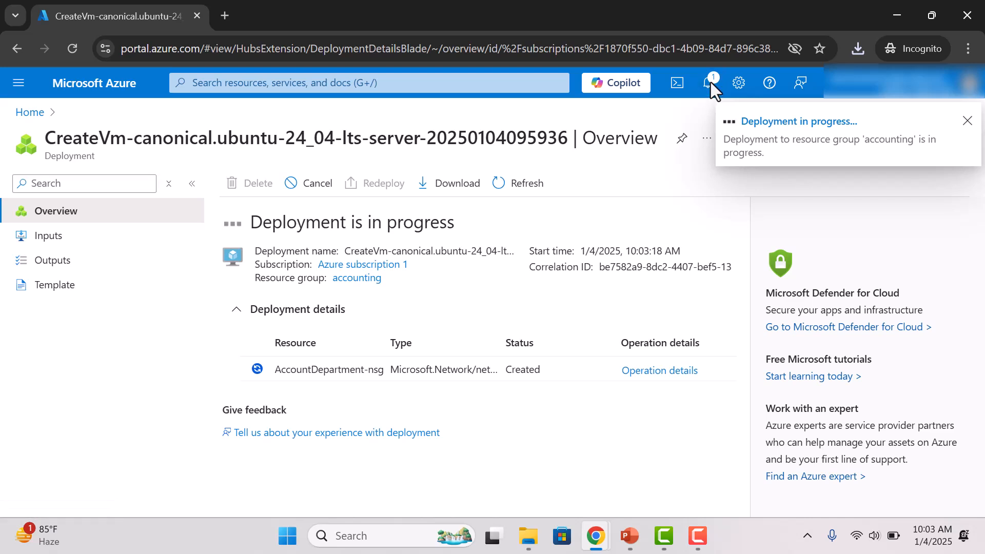
pyautogui.click(710, 83)
pyautogui.click(710, 83)
pyautogui.click(710, 83)
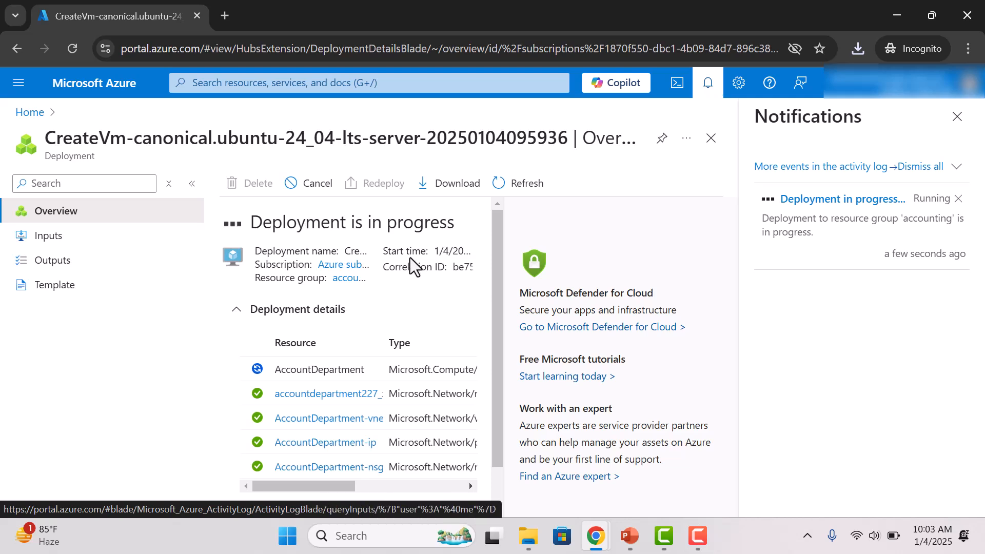
pyautogui.scroll(-2, 383, 358)
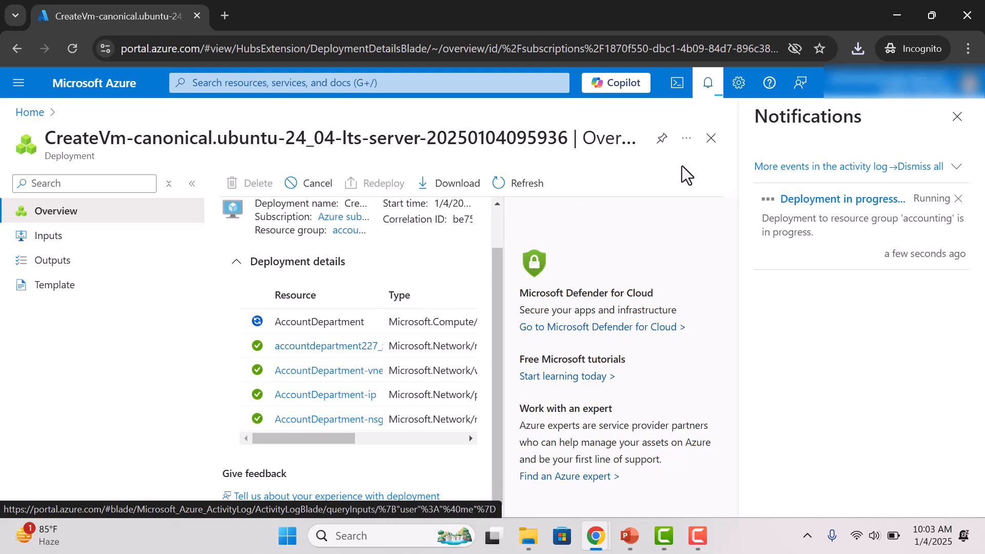
pyautogui.click(709, 90)
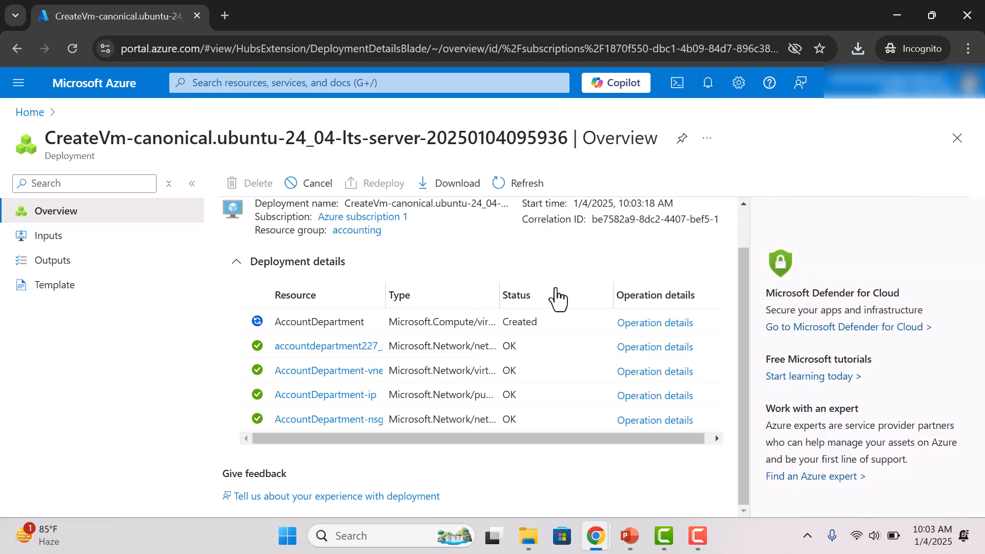
pyautogui.scroll(2, 558, 300)
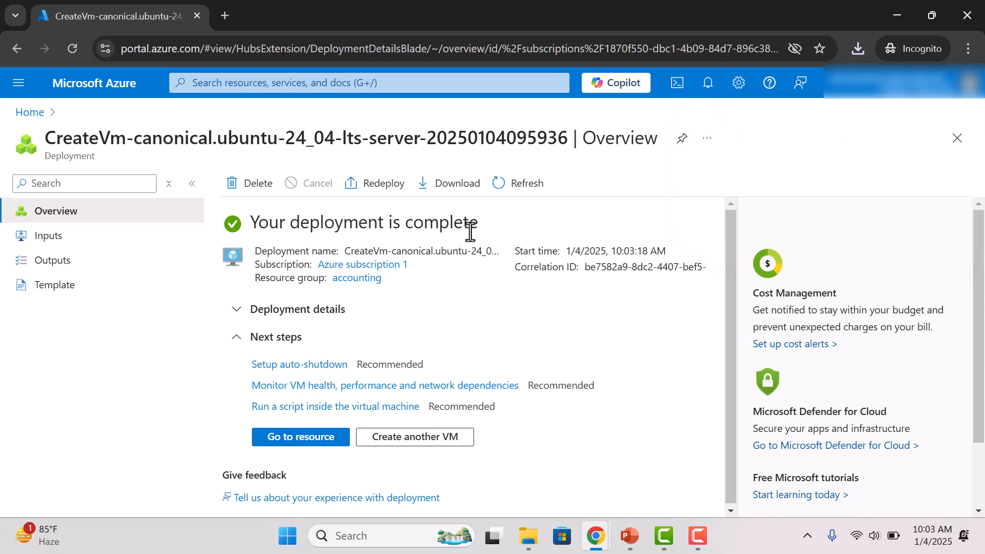
pyautogui.click(91, 91)
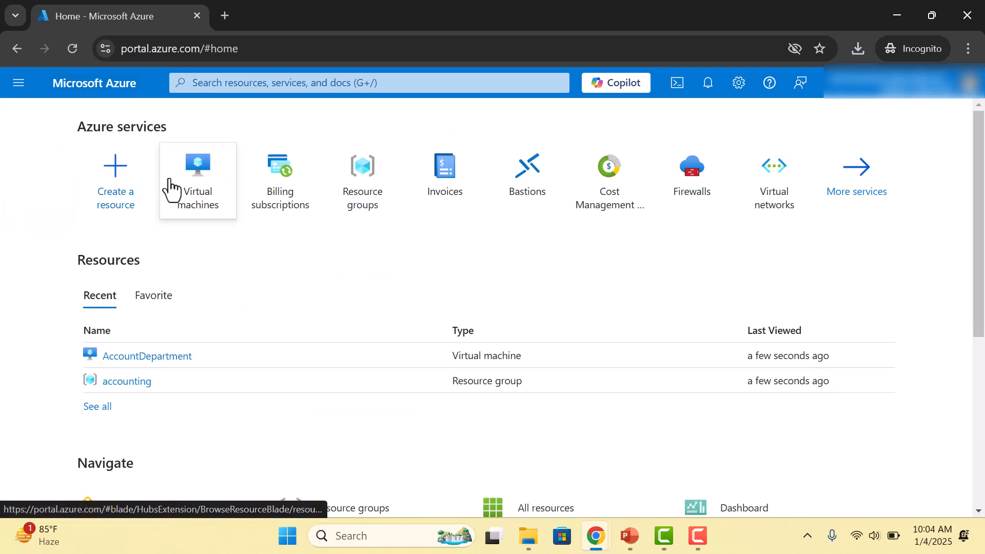
pyautogui.click(201, 199)
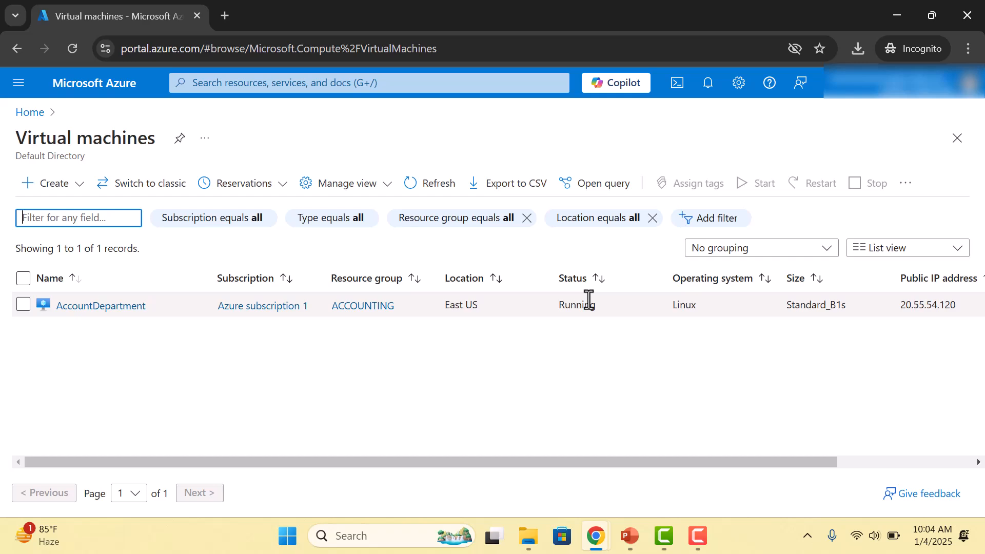
# Switch to Git Bash and change the working directory to Downloads.
pyautogui.press('super')
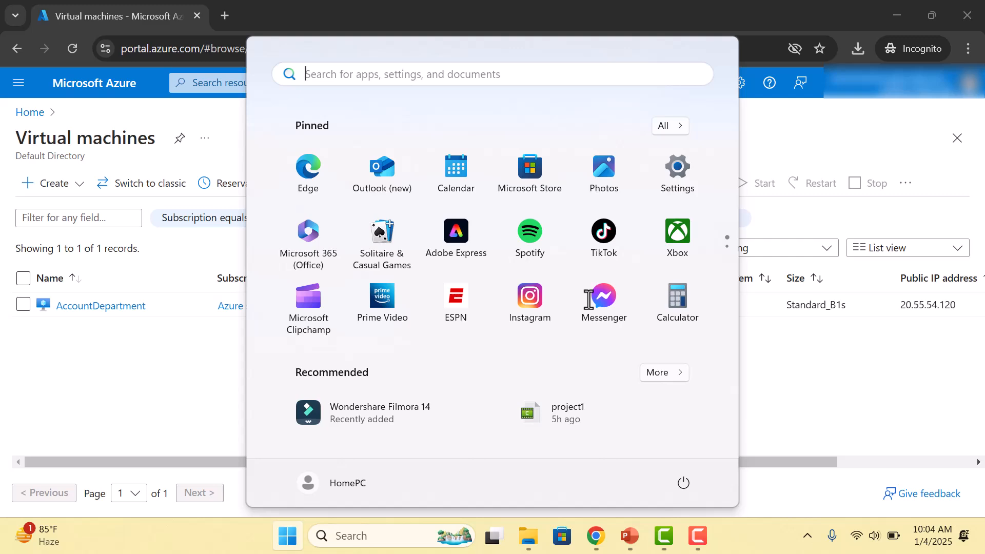
pyautogui.write('bash')
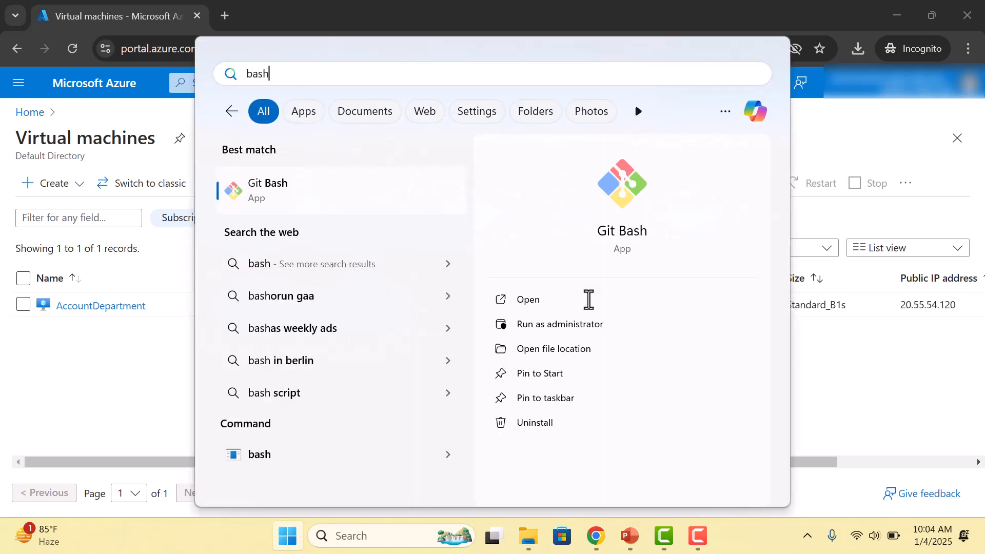
pyautogui.press('Return')
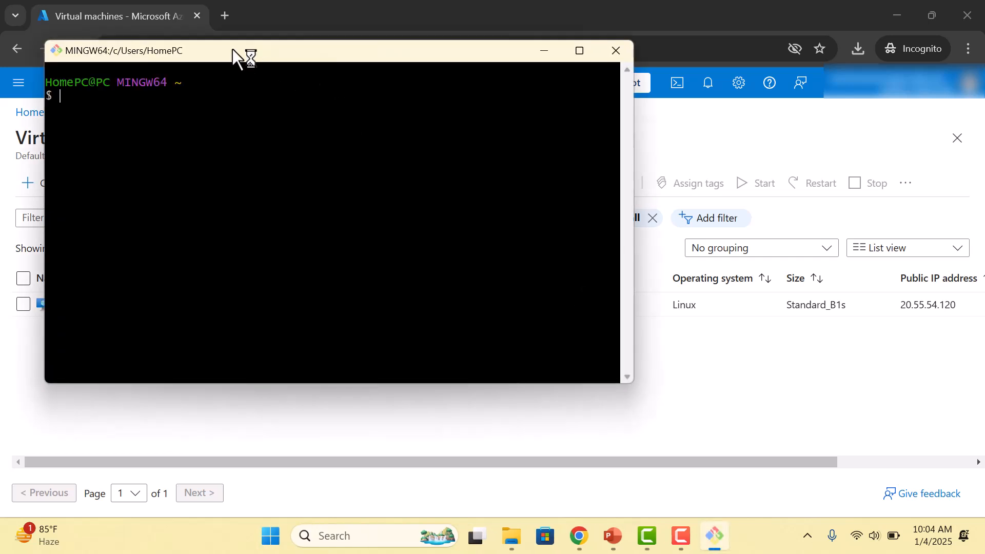
pyautogui.moveTo(233, 49); pyautogui.dragTo(318, 107)
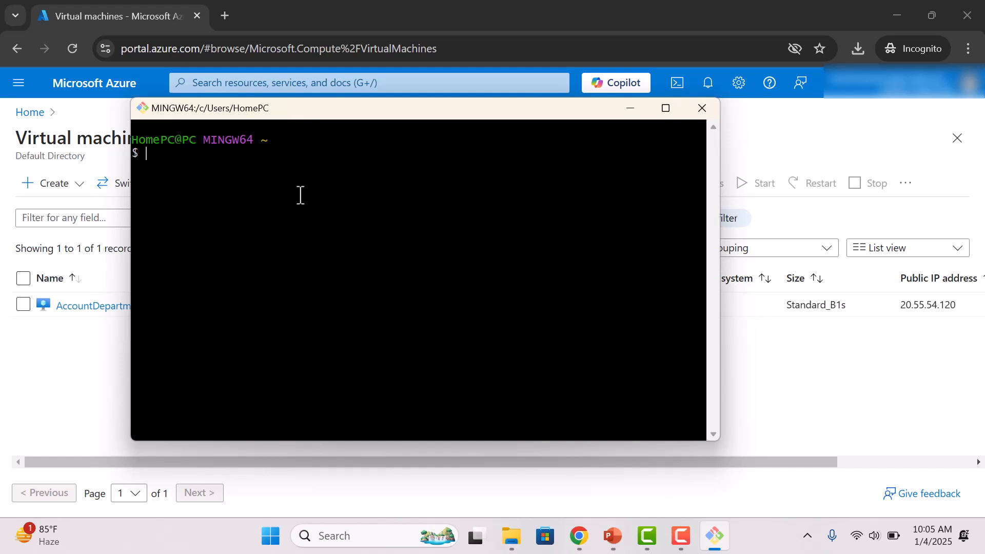
pyautogui.write('cd Dow')
pyautogui.write('nl')
pyautogui.press('Tab')
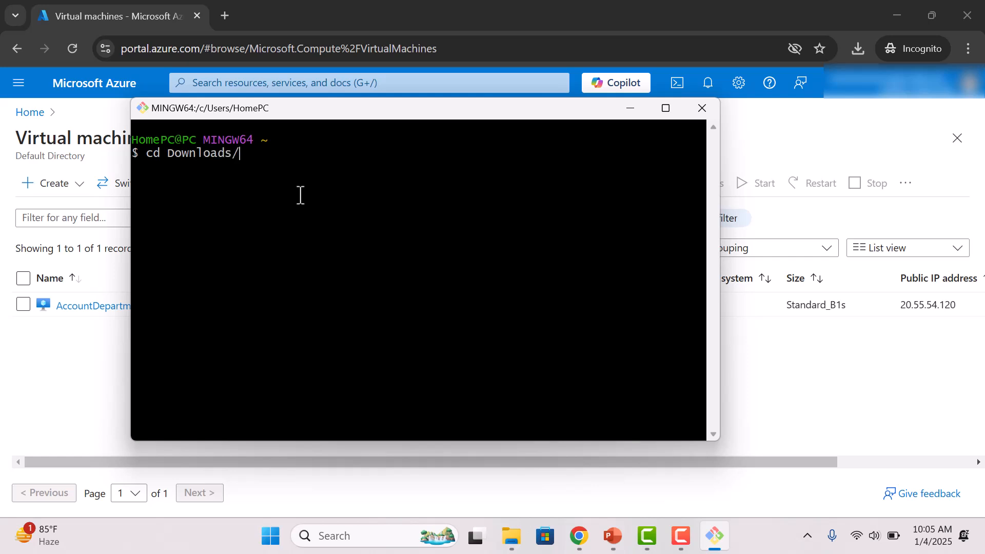
pyautogui.press('Return')
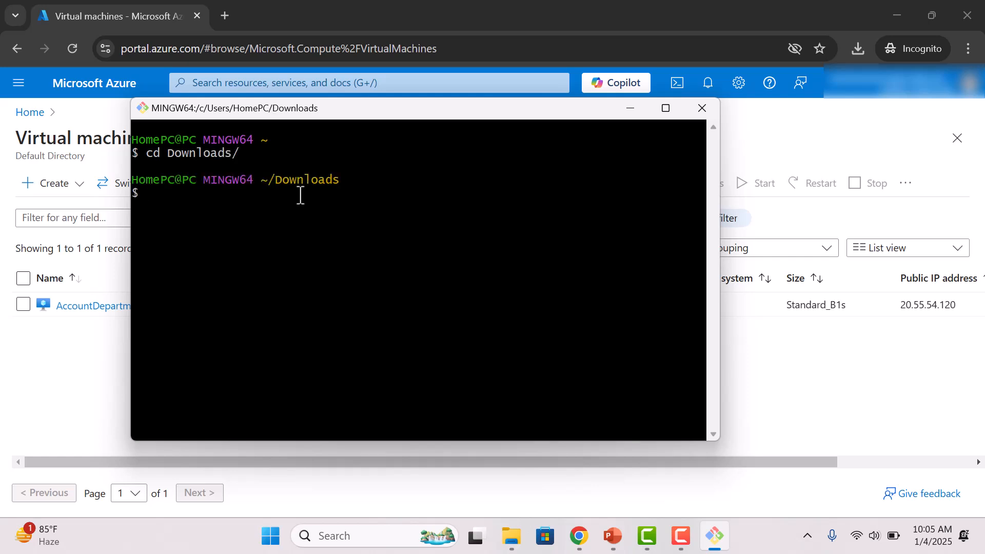
# Enter the start of the SSH command, using AccountDepartment_key.pem as identity file and azureuser@ as login, without running it.
pyautogui.write('ssh -i acc')
pyautogui.press('Tab')
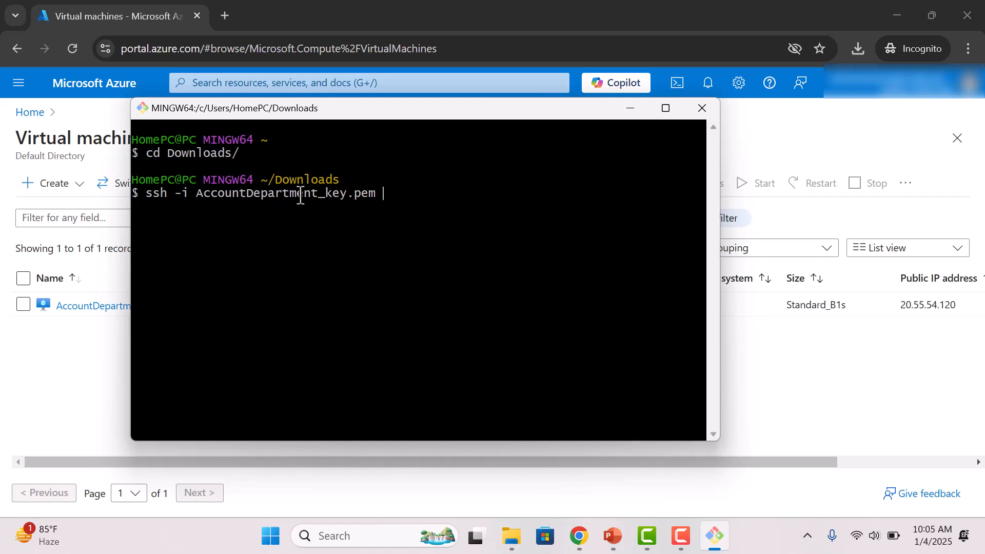
pyautogui.write('azureuser@')
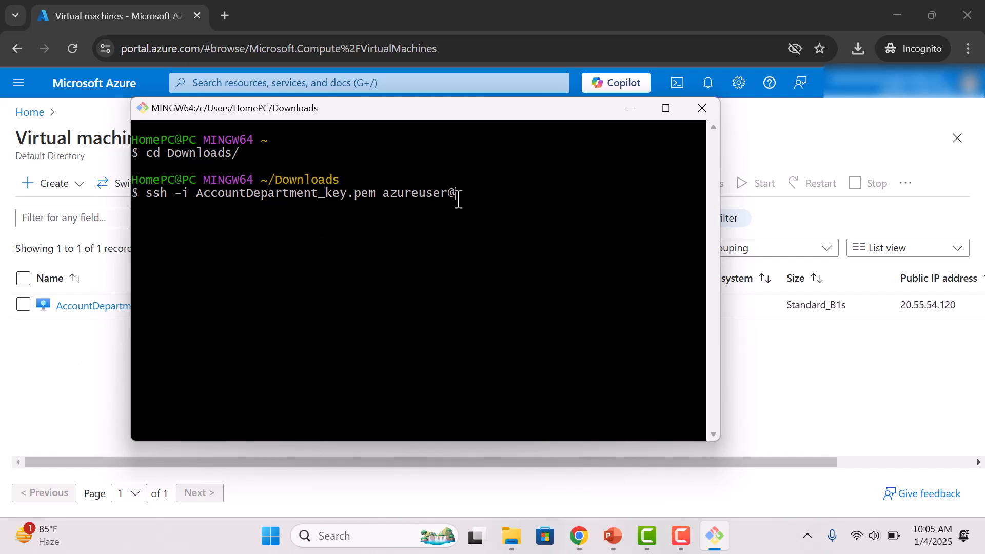
# Switch to the Azure portal and copy the AccountDepartment virtual machine's public IP address from its network settings.
pyautogui.click(94, 348)
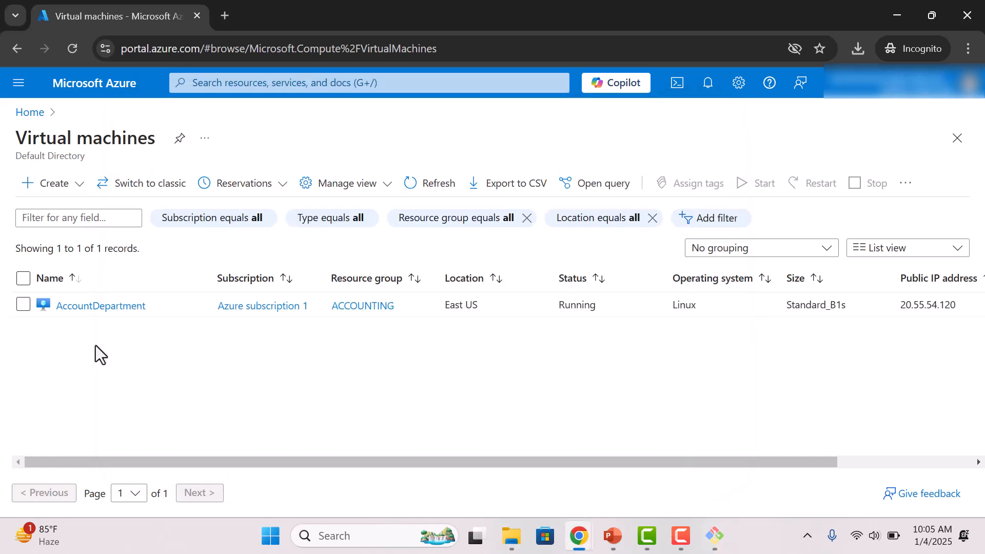
pyautogui.click(115, 321)
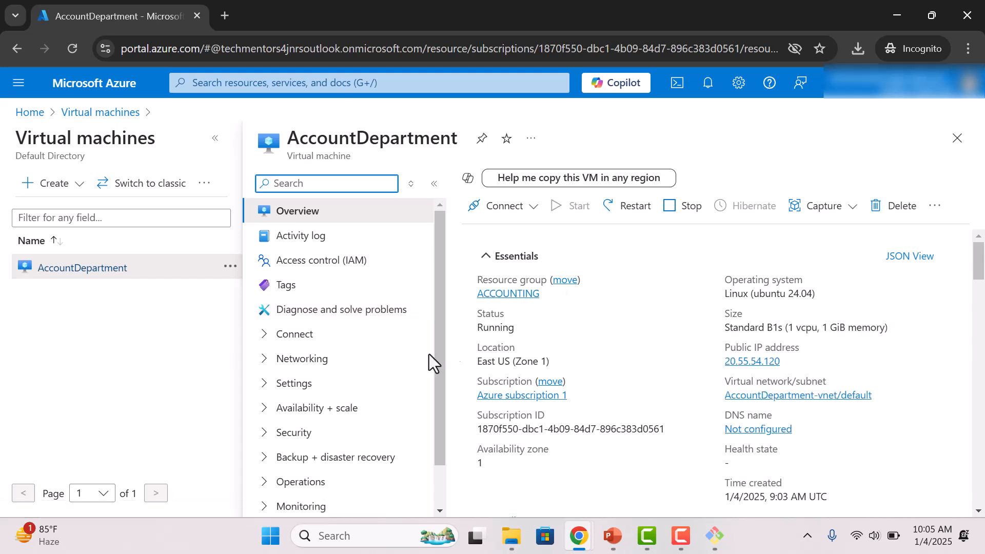
pyautogui.click(367, 359)
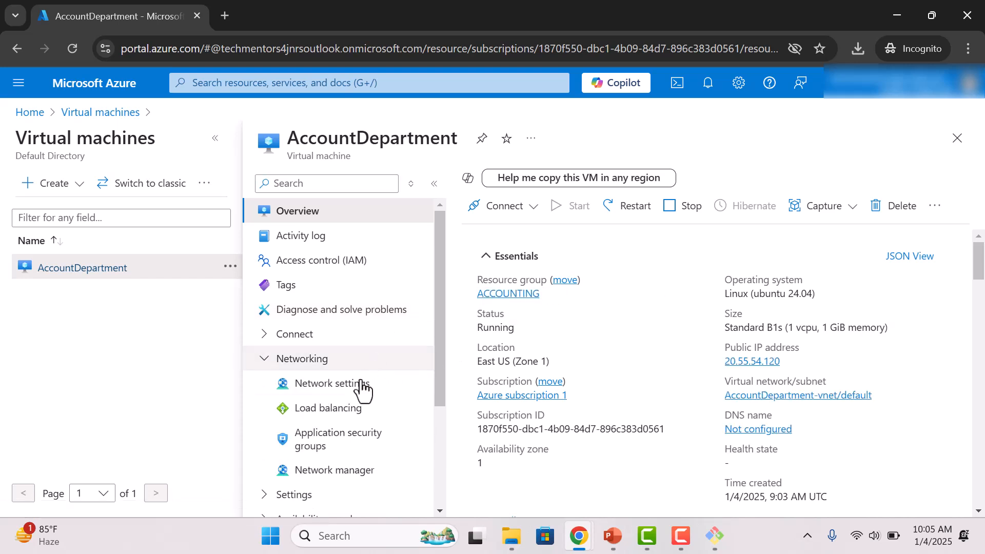
pyautogui.click(393, 384)
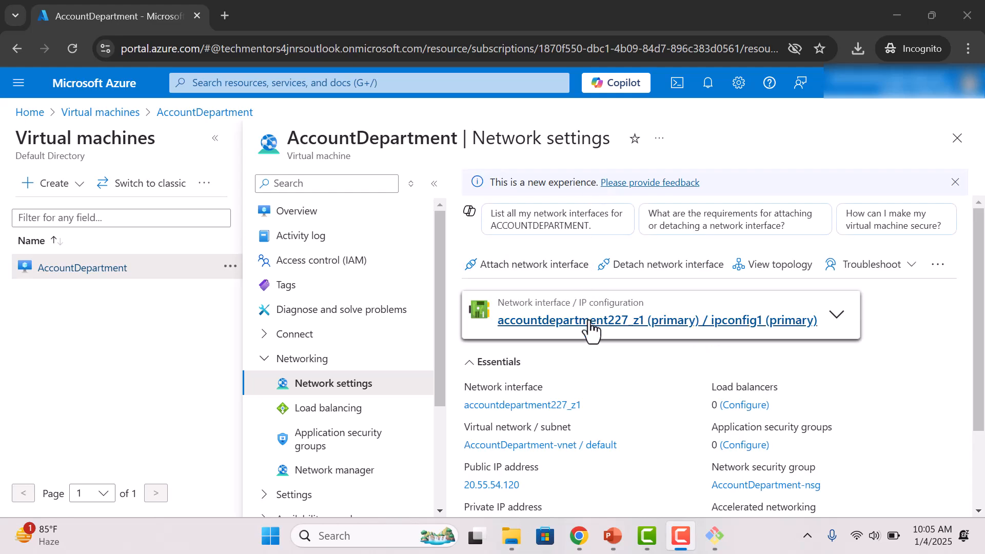
pyautogui.scroll(-3, 639, 342)
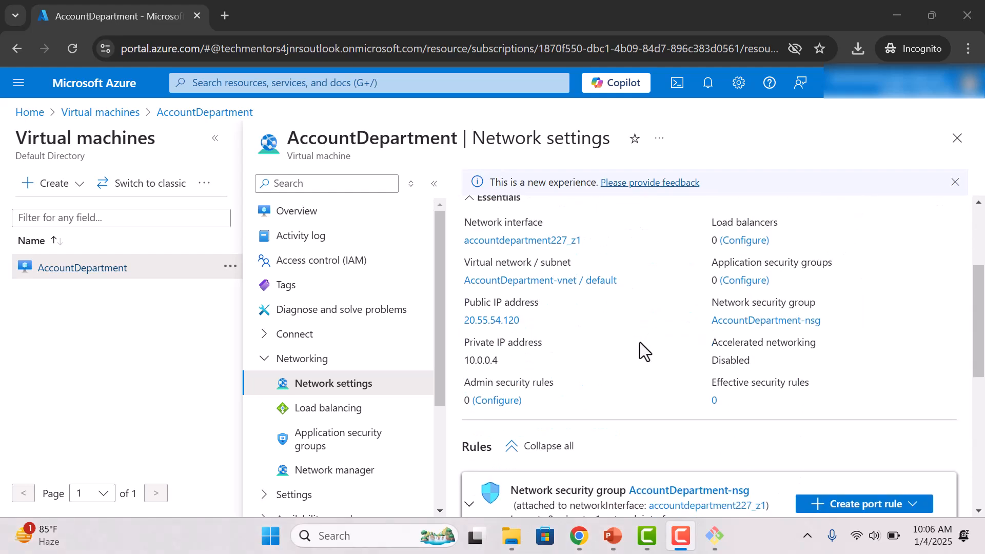
pyautogui.moveTo(512, 319)
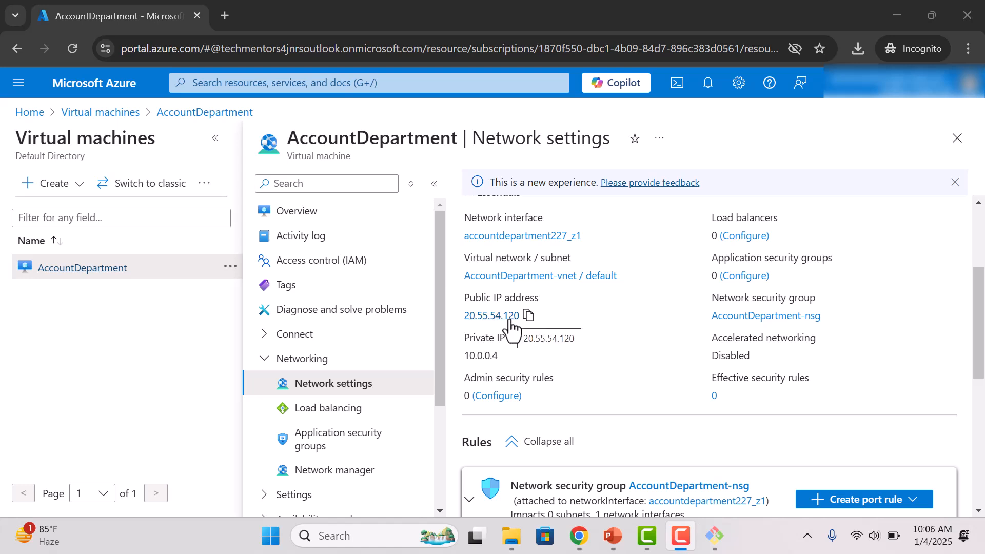
pyautogui.click(529, 315)
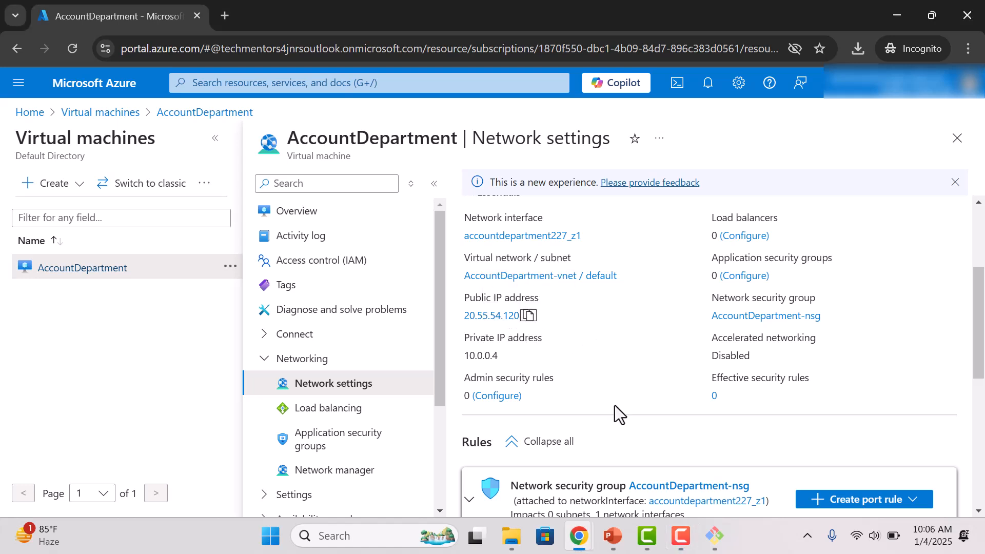
# Switch to Git Bash, complete the SSH command with the copied address 20.55.54.120, connect, and accept the host key with yes.
pyautogui.click(716, 535)
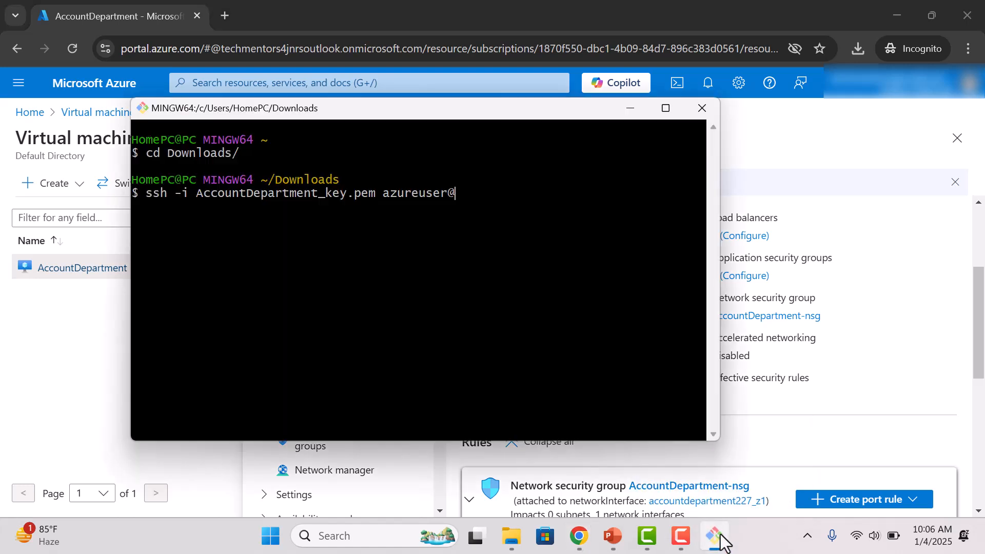
pyautogui.rightClick(550, 383)
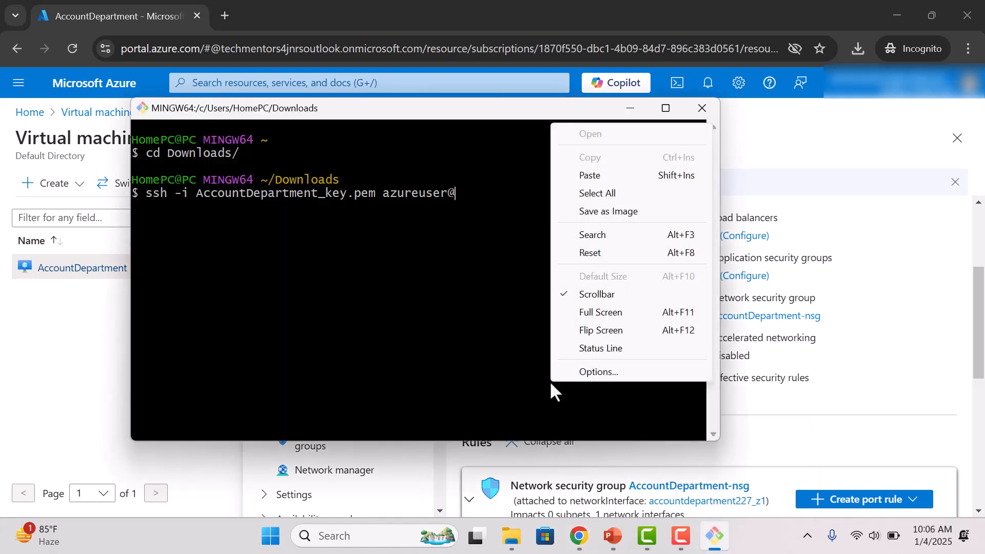
pyautogui.rightClick(428, 302)
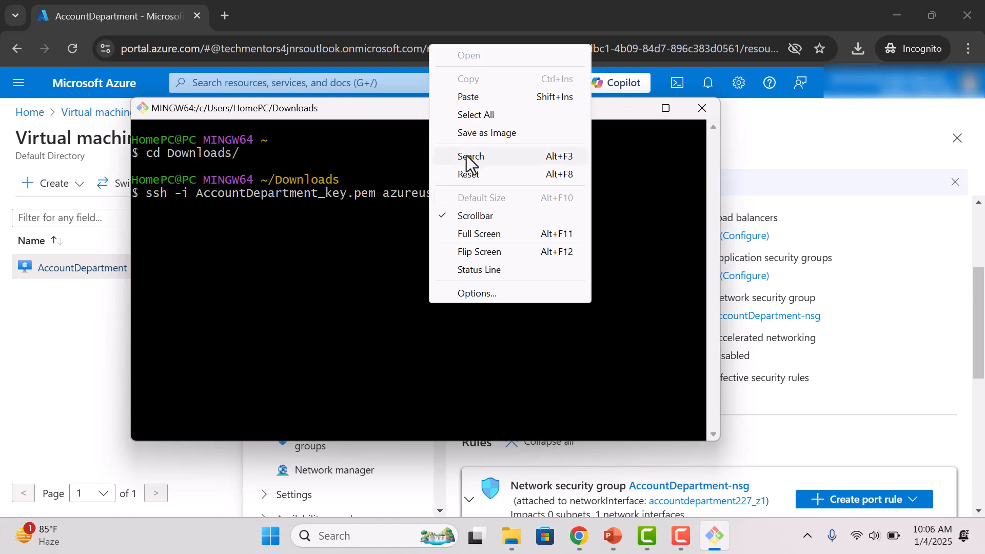
pyautogui.click(488, 100)
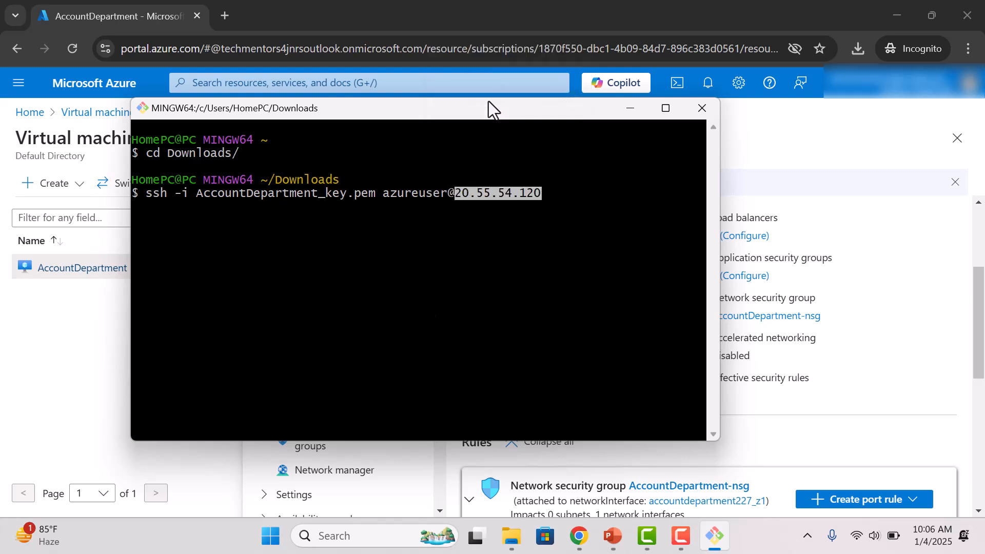
pyautogui.press('Return')
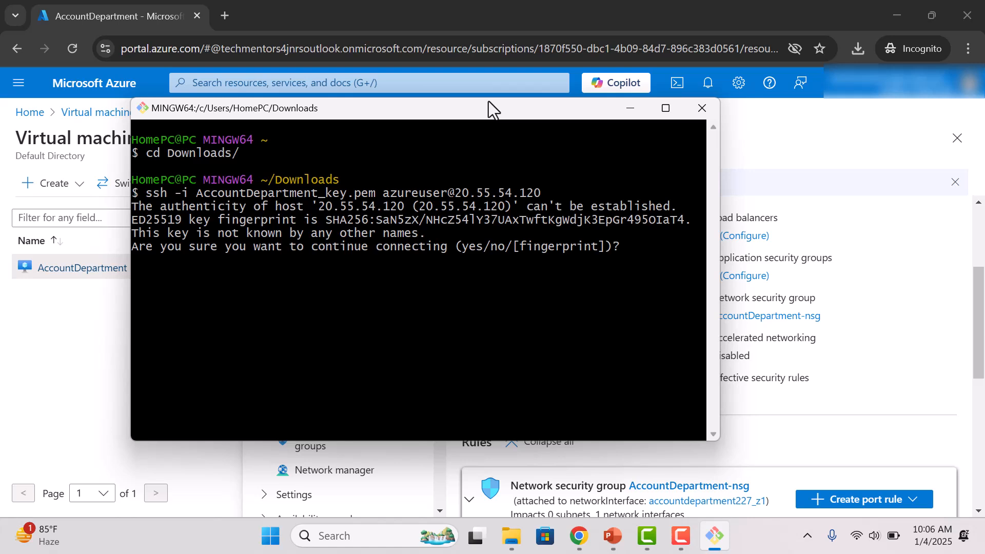
pyautogui.write('yes')
pyautogui.press('Return')
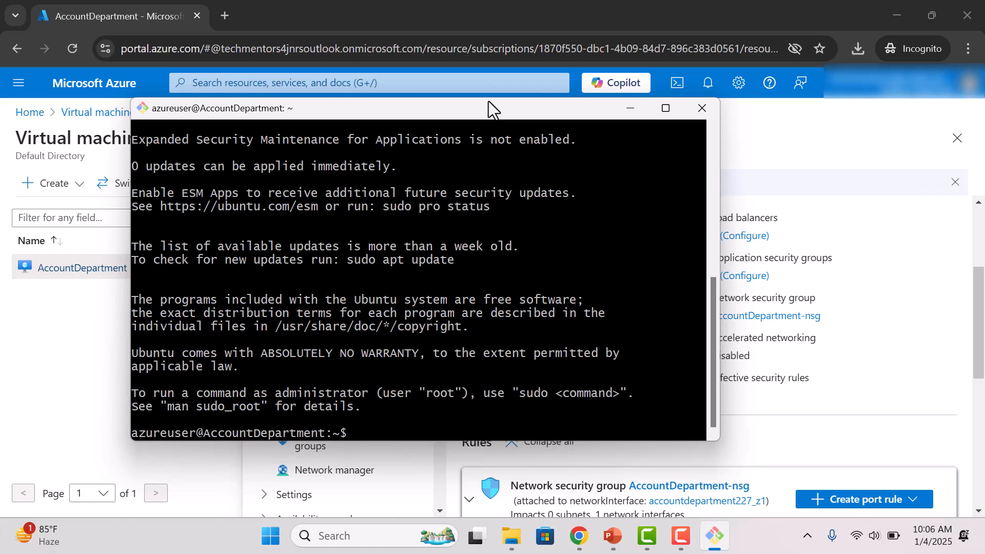
# Clear the terminal and refresh the virtual machine's package lists with sudo apt update.
pyautogui.write('clear')
pyautogui.press('Return')
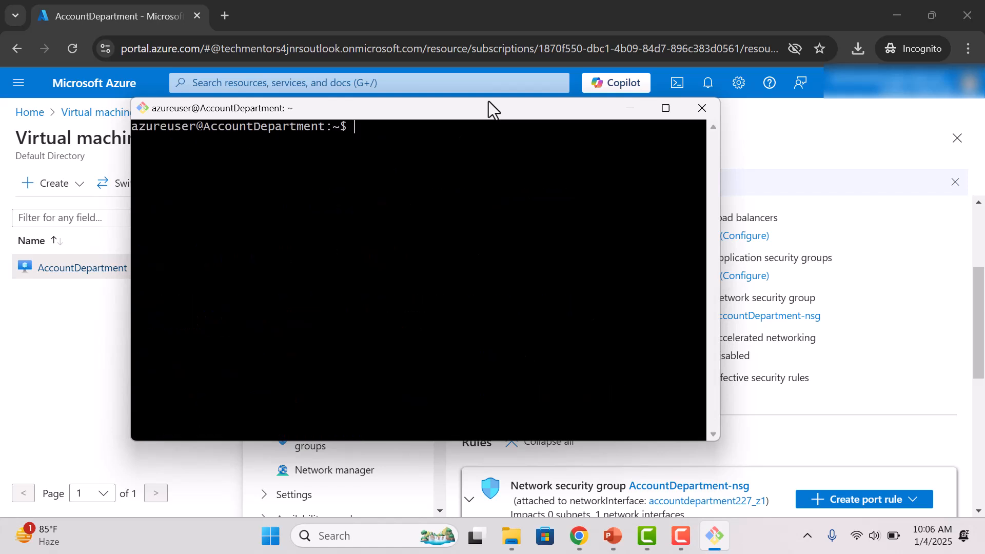
pyautogui.write('sudo apt upda')
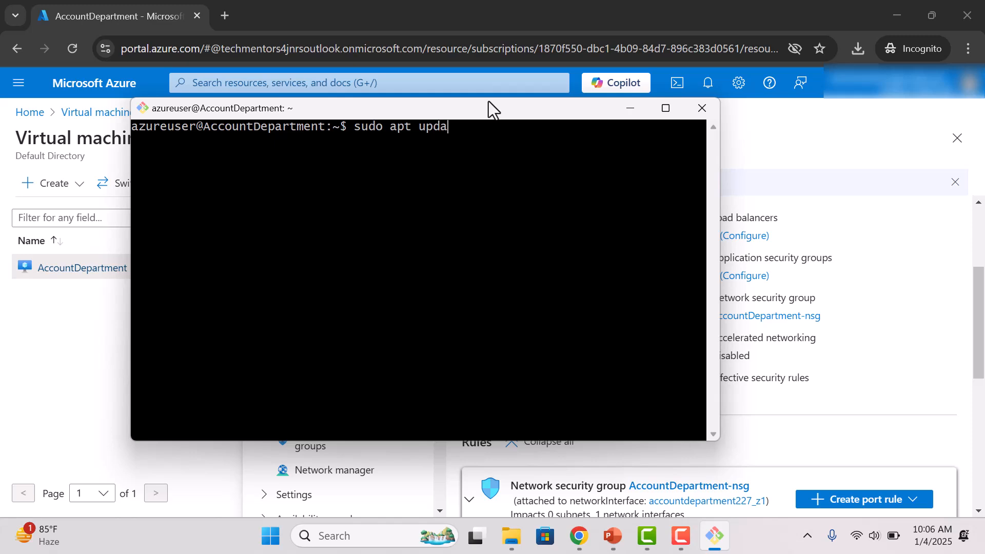
pyautogui.write('te')
pyautogui.press('Return')
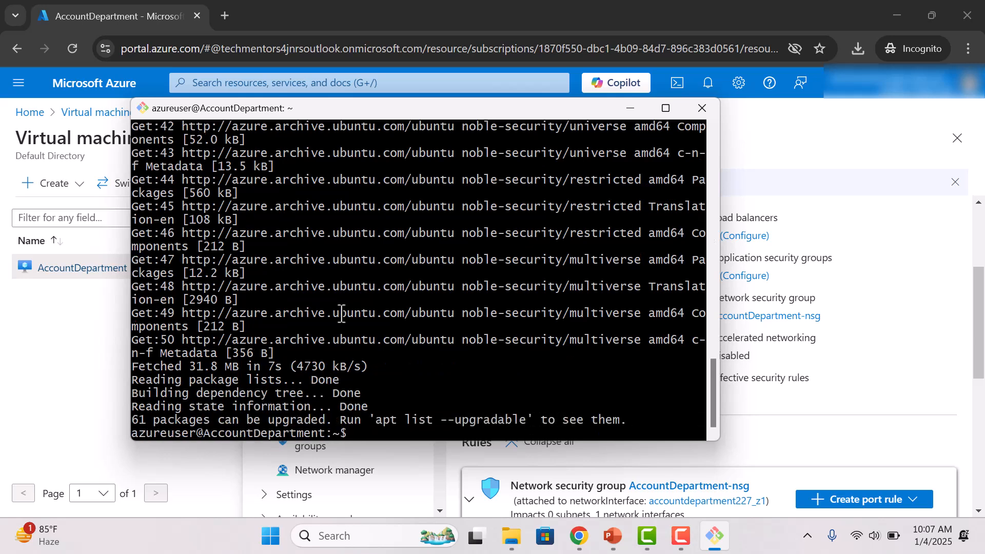
# Review the update output and end the SSH session with exit.
pyautogui.scroll(2, 341, 313)
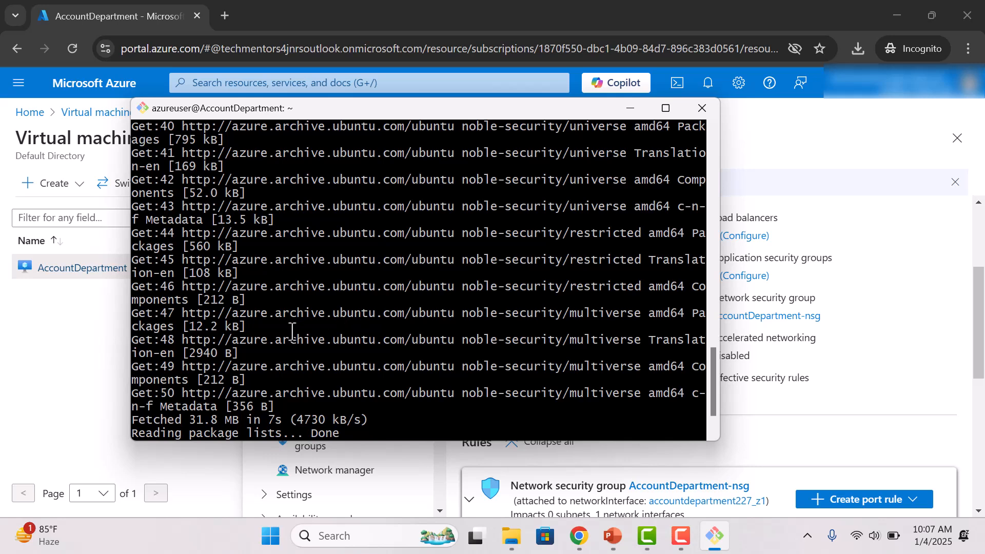
pyautogui.write('exit')
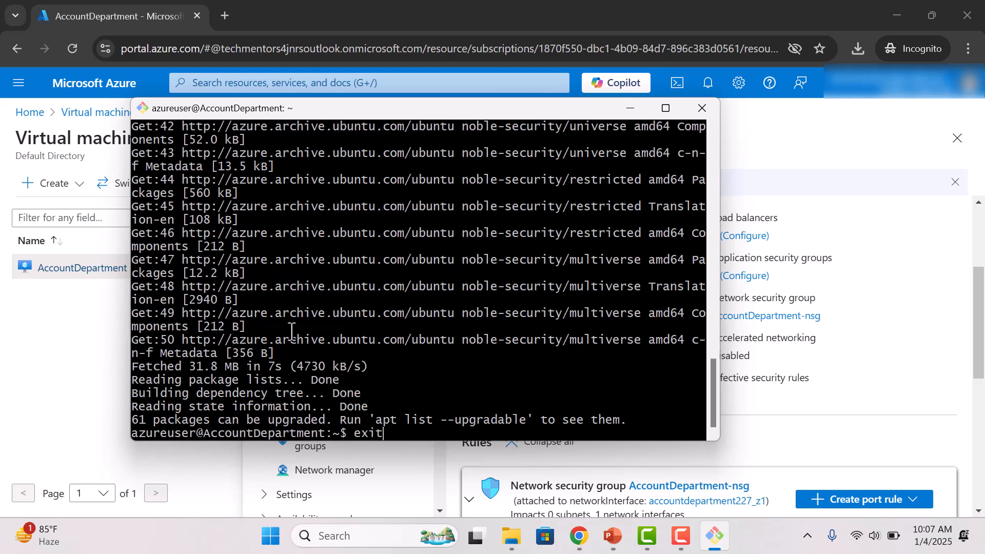
pyautogui.press('Return')
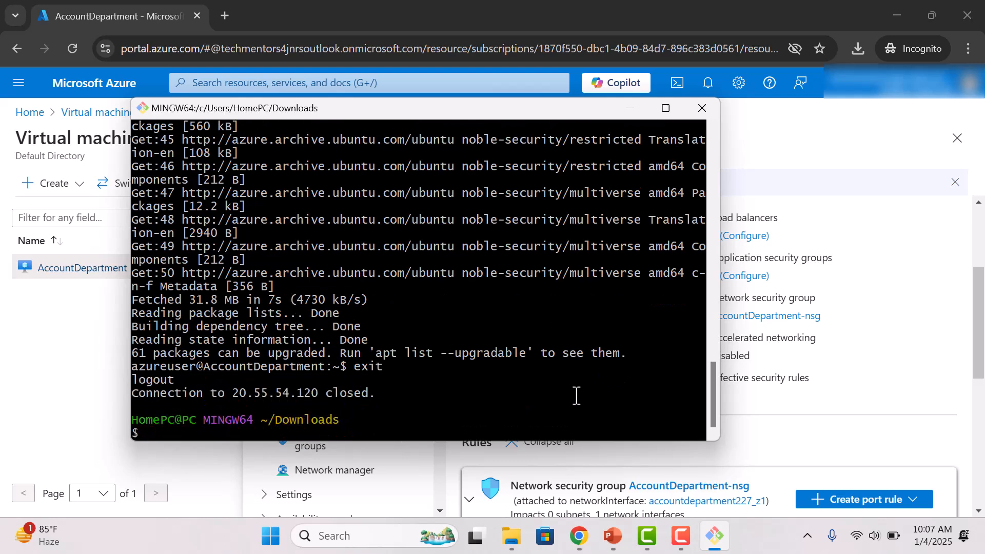
# Switch to the Azure portal and show the available actions for AccountDepartment in the virtual machines list.
pyautogui.click(85, 407)
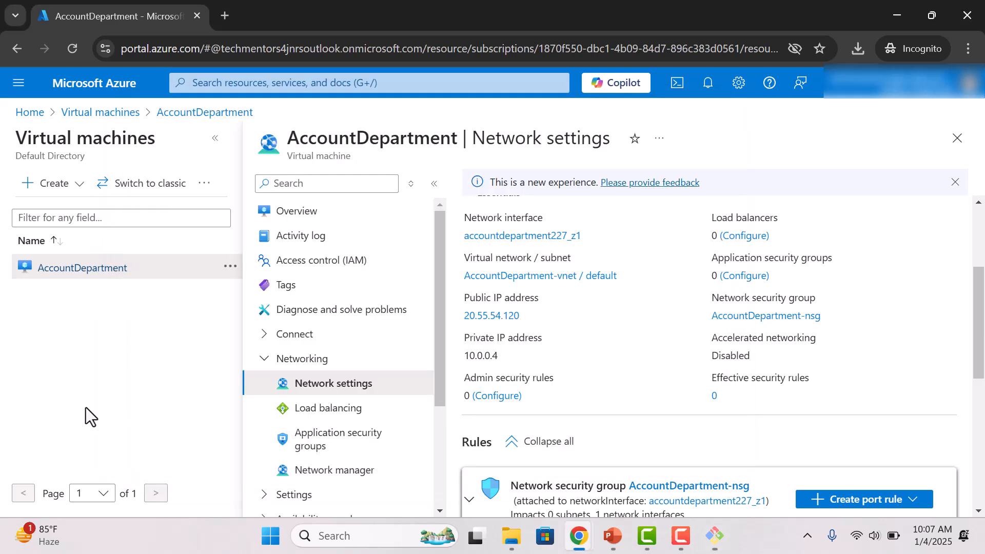
pyautogui.click(31, 112)
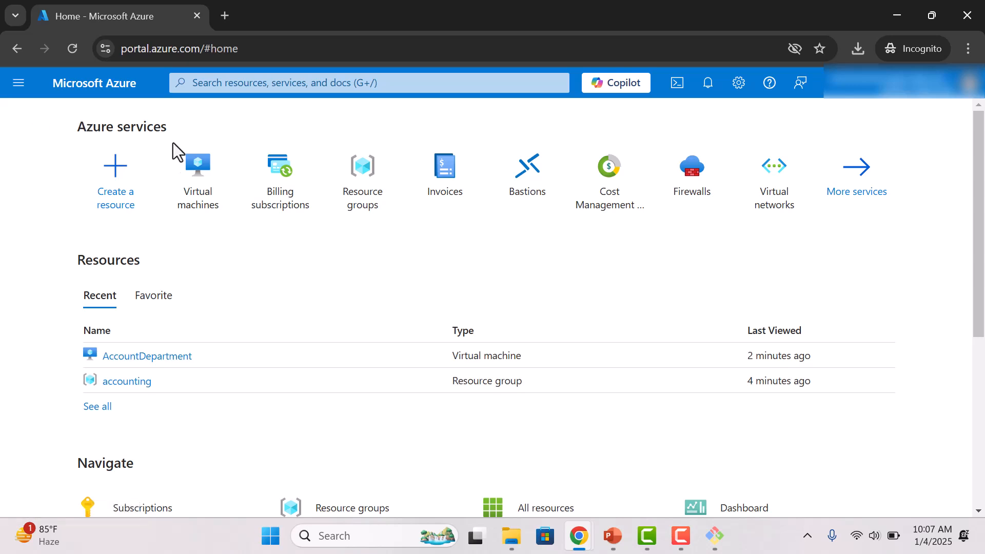
pyautogui.click(201, 180)
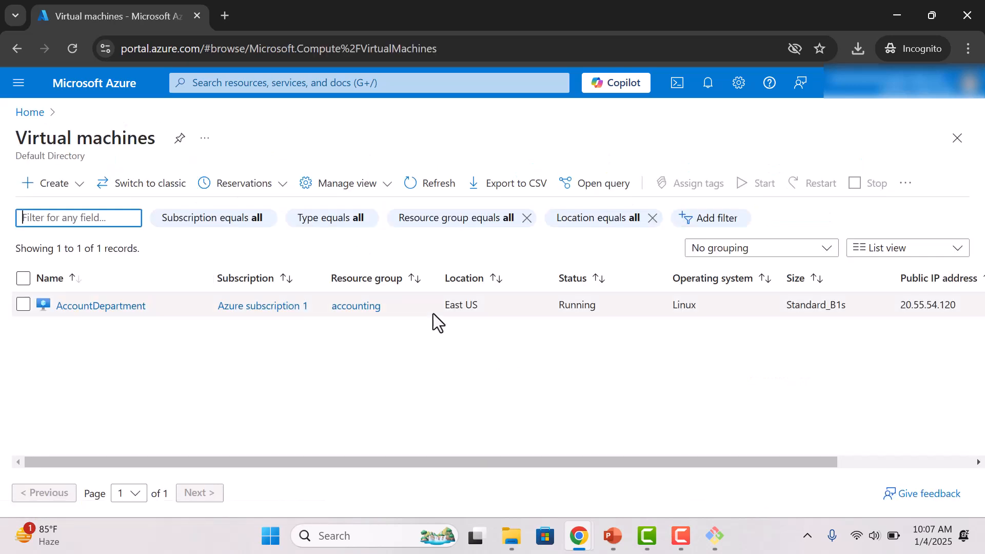
pyautogui.hscroll(3, 433, 313)
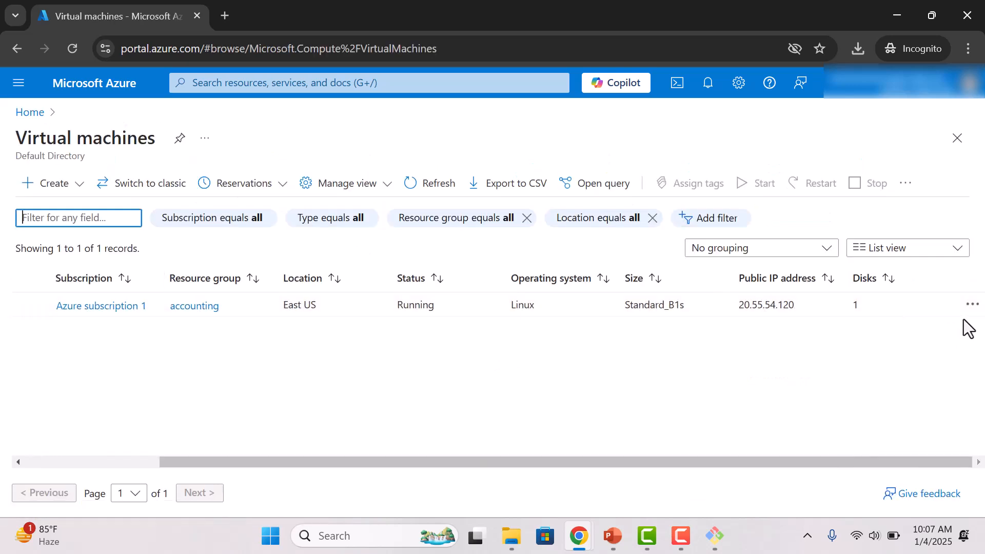
pyautogui.click(972, 306)
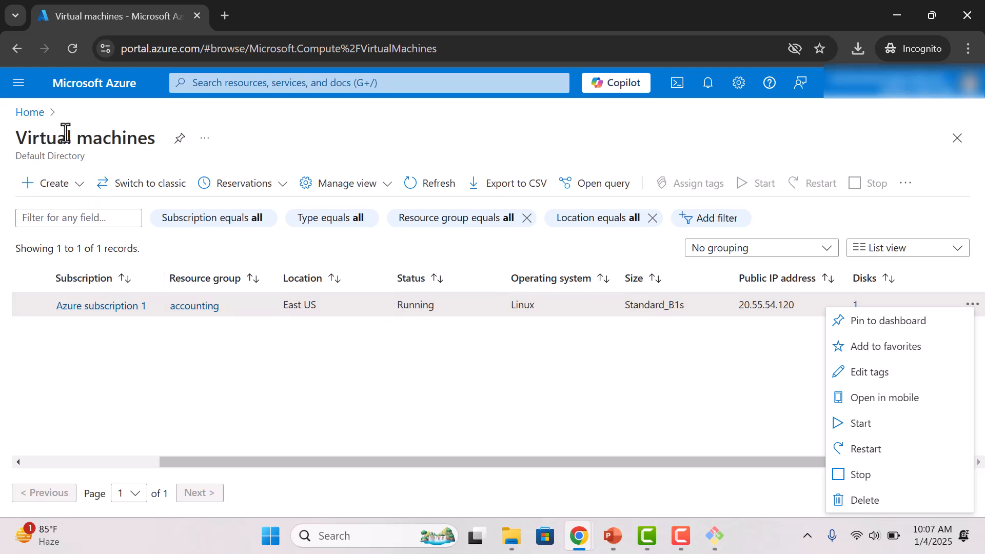
# Open the accounting resource group from the resource groups list and review its resources.
pyautogui.click(41, 114)
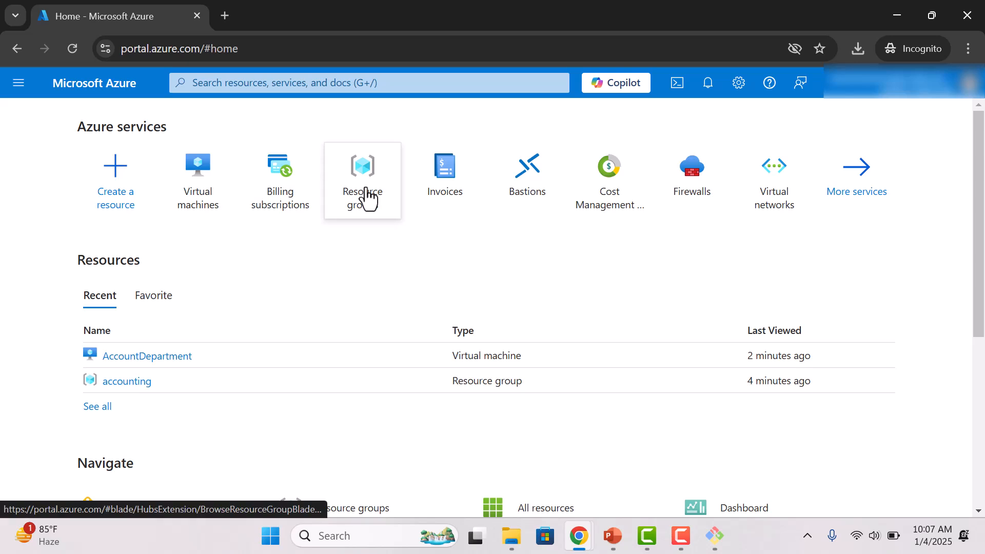
pyautogui.click(366, 198)
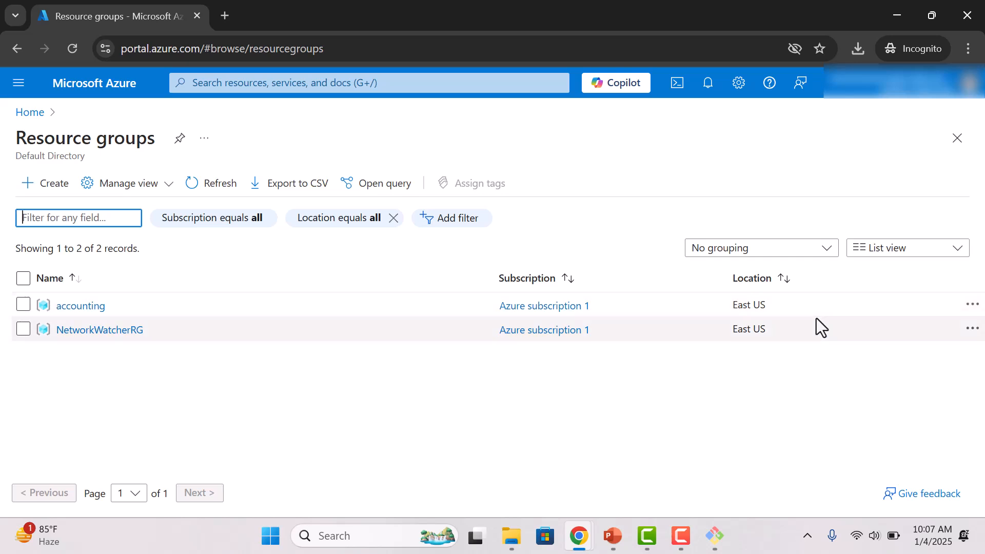
pyautogui.click(970, 305)
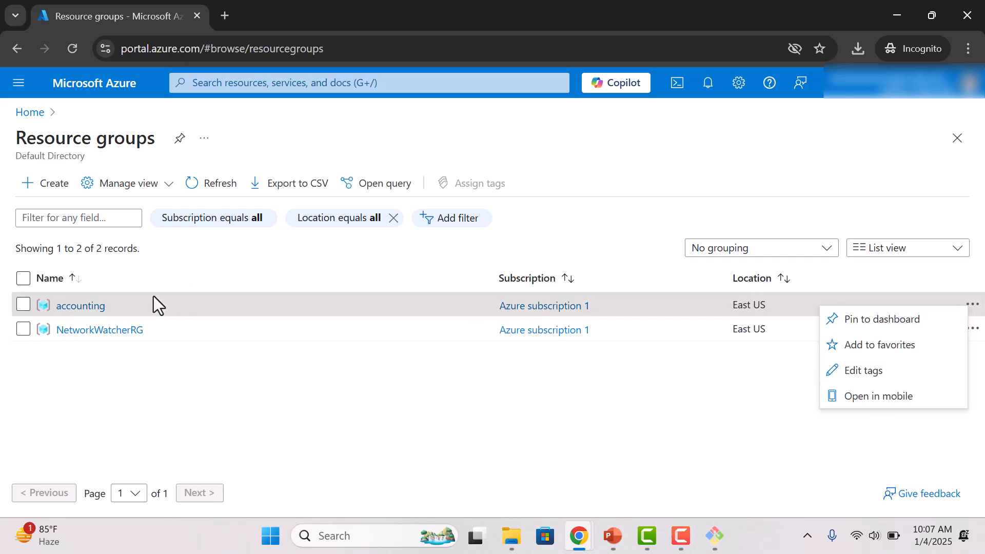
pyautogui.click(92, 310)
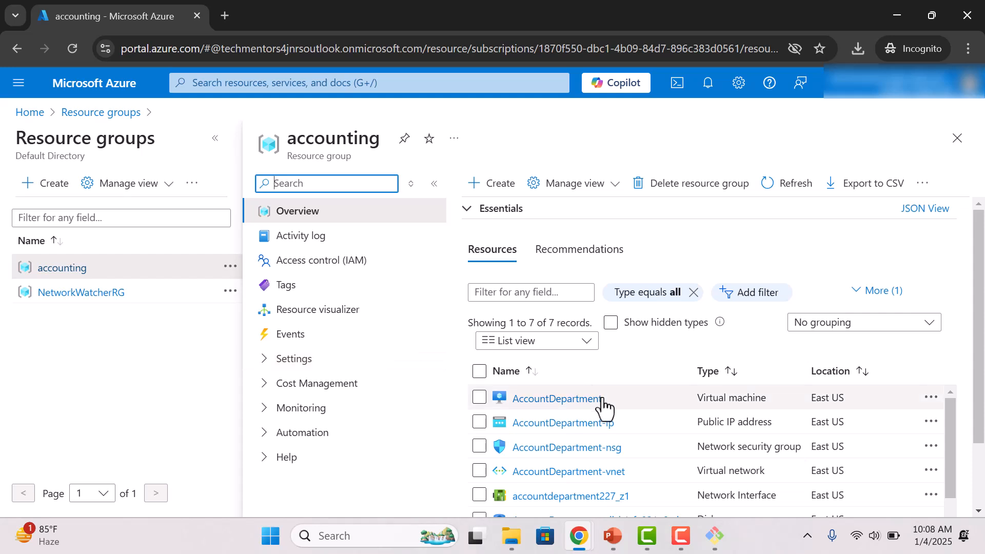
pyautogui.scroll(-1, 605, 406)
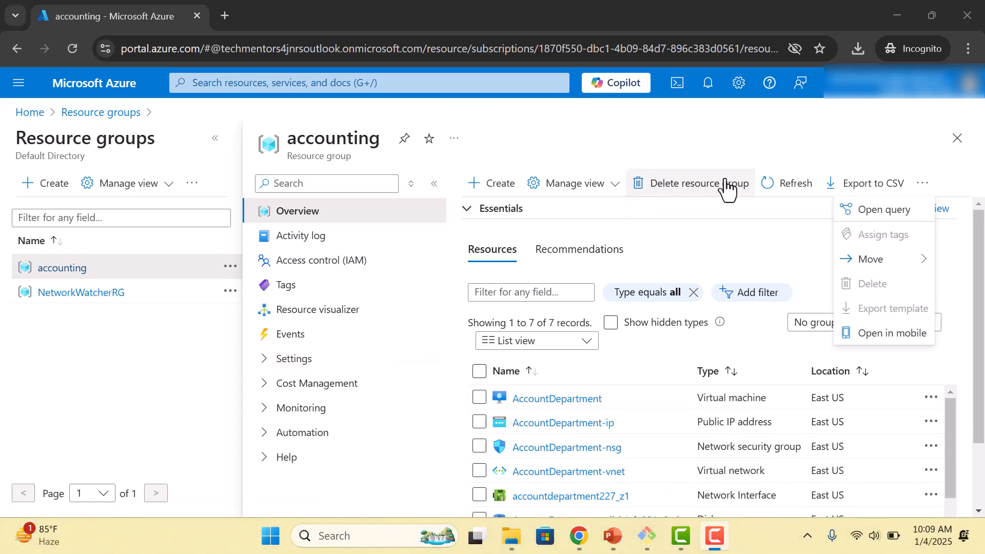
# Start deleting the accounting resource group, review its dependent resources, and enable force delete for virtual machines and scale sets.
pyautogui.click(692, 197)
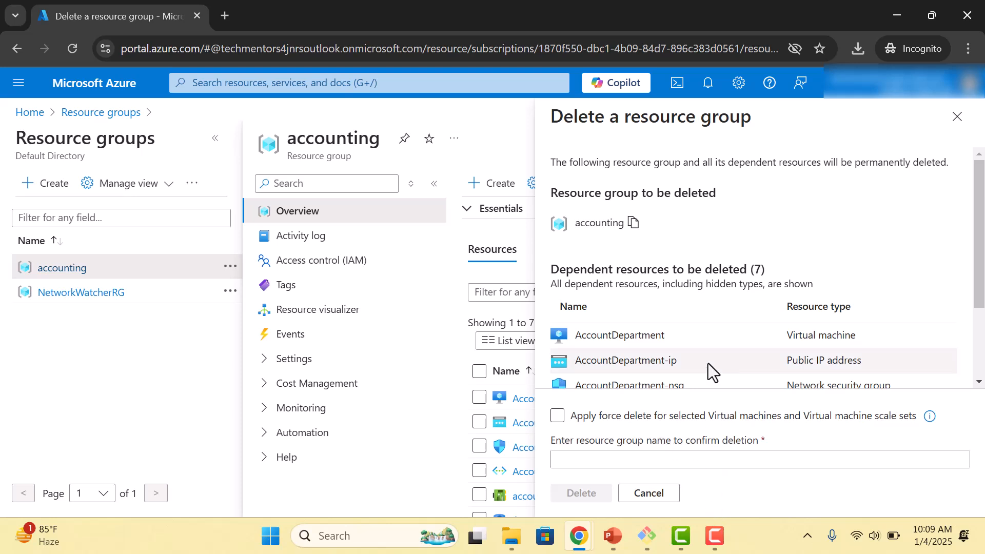
pyautogui.scroll(-2, 708, 364)
pyautogui.scroll(-1, 707, 369)
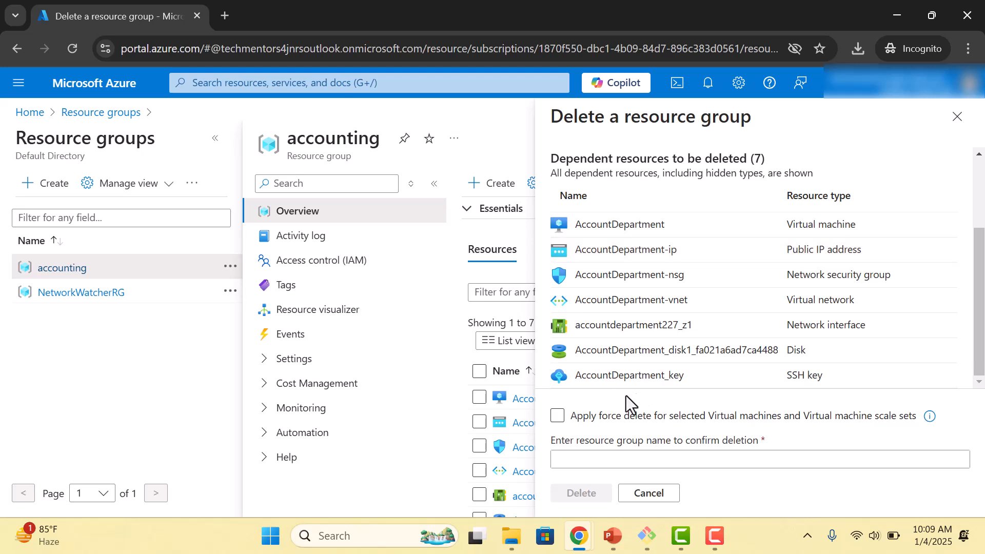
pyautogui.click(558, 416)
pyautogui.doubleClick(630, 226)
pyautogui.hotkey('ctrl', 'c')
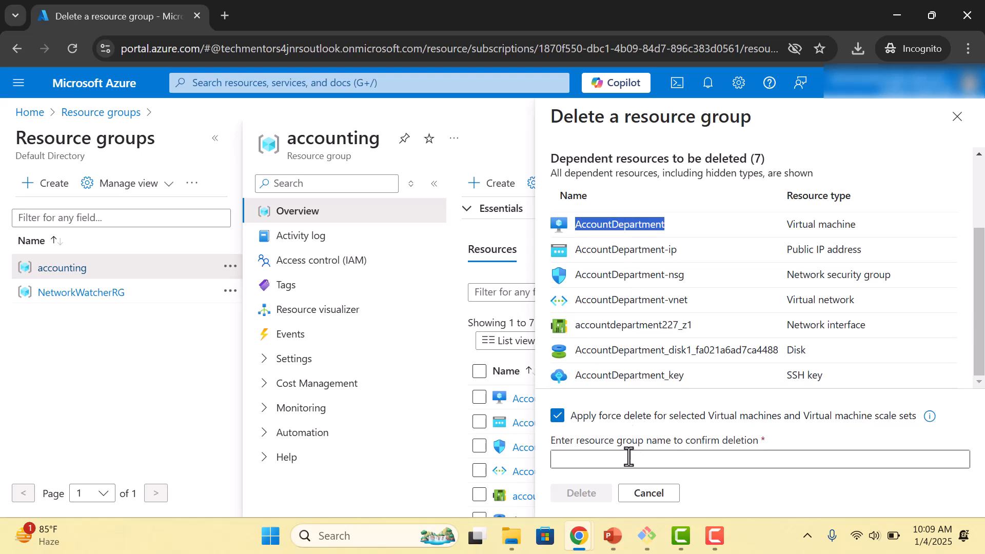
pyautogui.click(629, 458)
pyautogui.hotkey('ctrl', 'v')
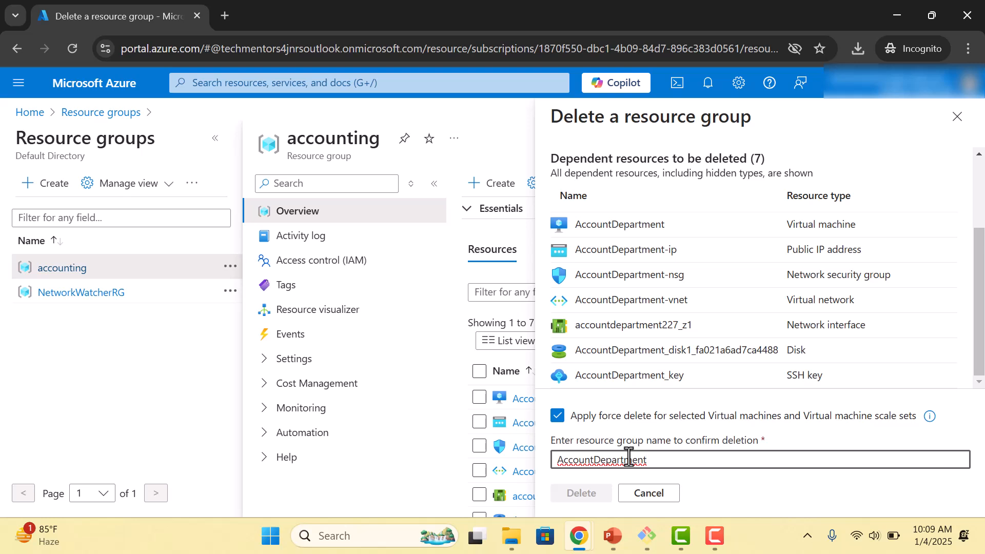
pyautogui.press('BackSpace')
pyautogui.press('BackSpace')
pyautogui.press('BackSpace')
pyautogui.press('BackSpace')
pyautogui.press('BackSpace')
pyautogui.press('BackSpace')
pyautogui.press('BackSpace')
pyautogui.press('BackSpace')
pyautogui.press('BackSpace')
pyautogui.press('BackSpace')
pyautogui.press('BackSpace')
pyautogui.press('BackSpace')
pyautogui.press('BackSpace')
pyautogui.press('BackSpace')
pyautogui.press('BackSpace')
pyautogui.press('BackSpace')
pyautogui.press('BackSpace')
# Enter accounting as the resource group name and confirm its permanent deletion with all dependent resources.
pyautogui.write('acc')
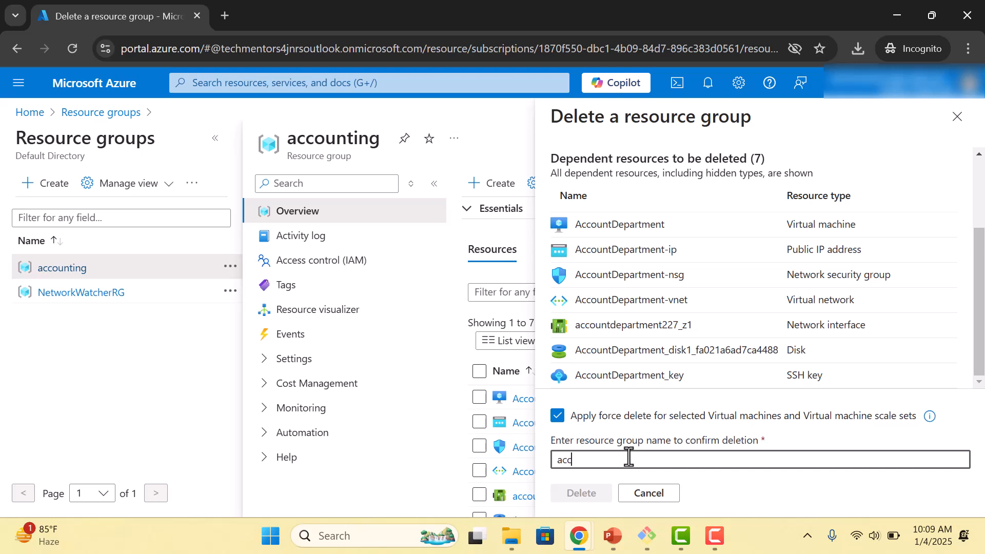
pyautogui.write('ounting')
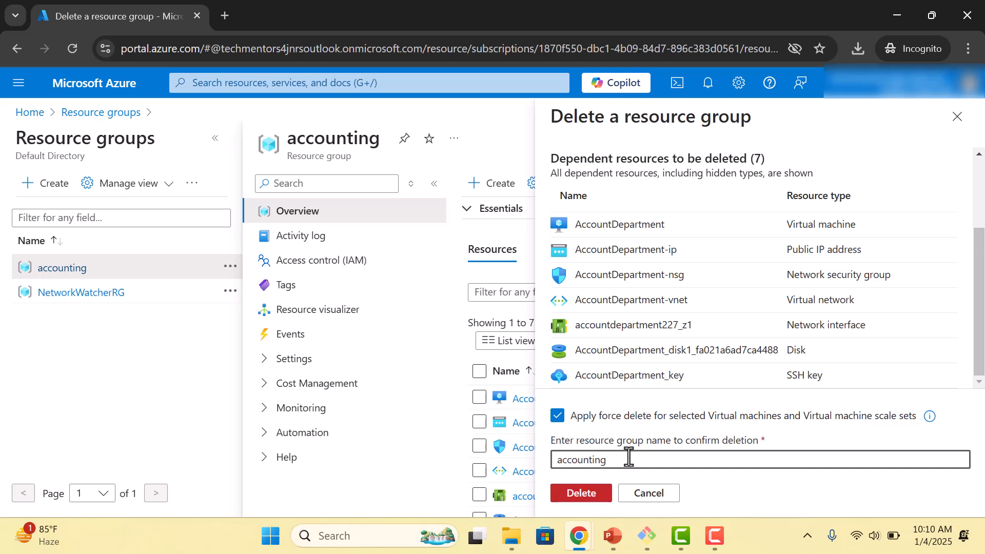
pyautogui.click(577, 491)
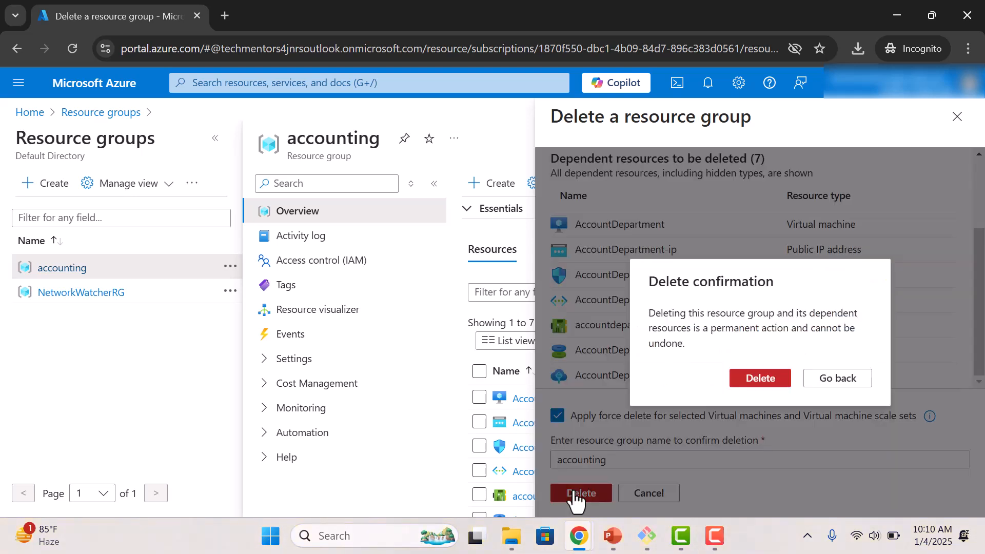
pyautogui.click(751, 382)
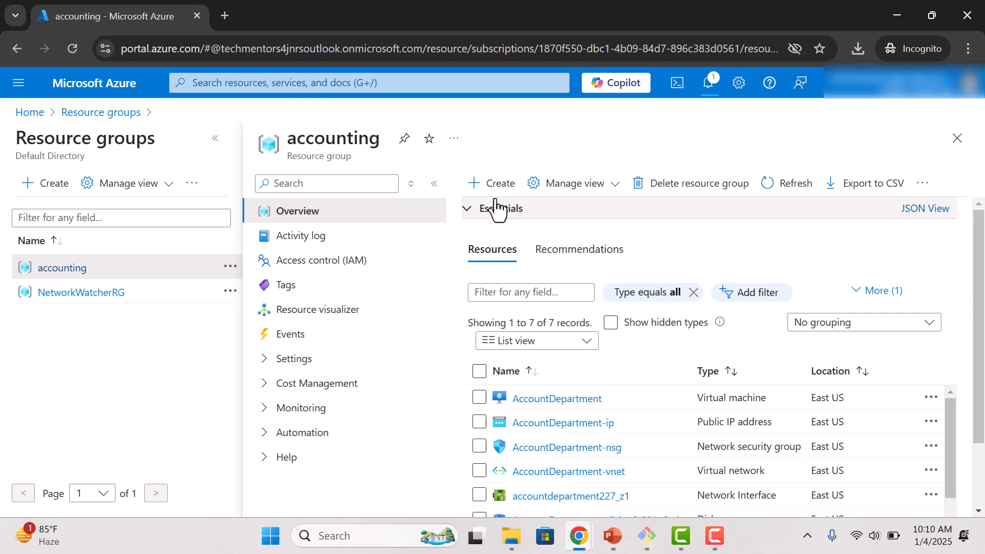
# Check the notifications for the resource group deletion and return to the portal's home page.
pyautogui.click(708, 81)
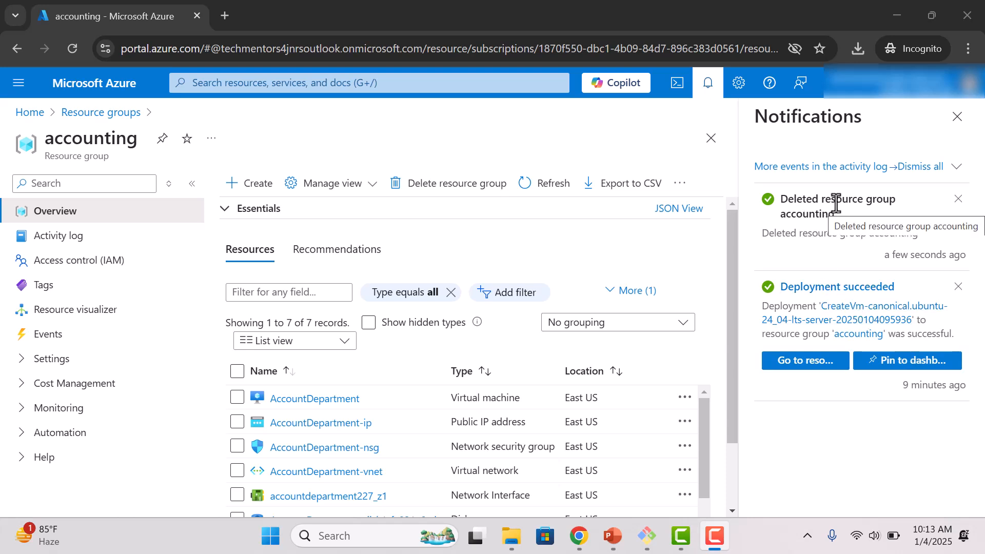
pyautogui.click(68, 94)
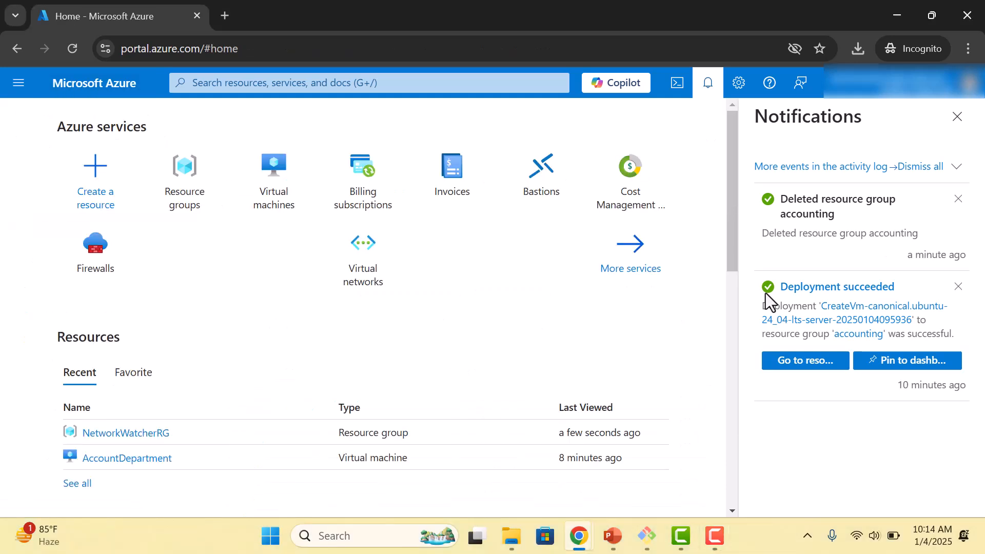